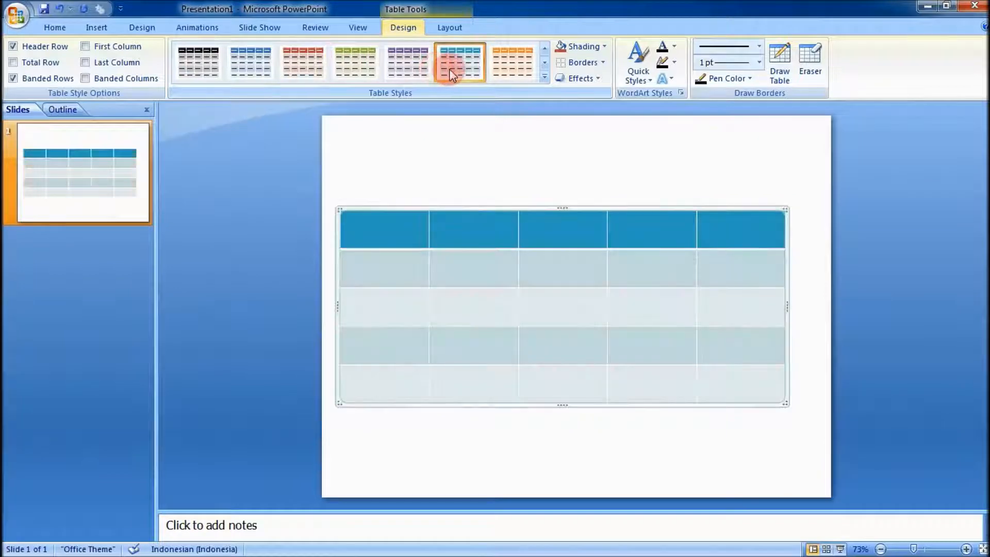
- Try several header-row table styles on the table, ending with the black-header style with grey banded rows
click(544, 62)
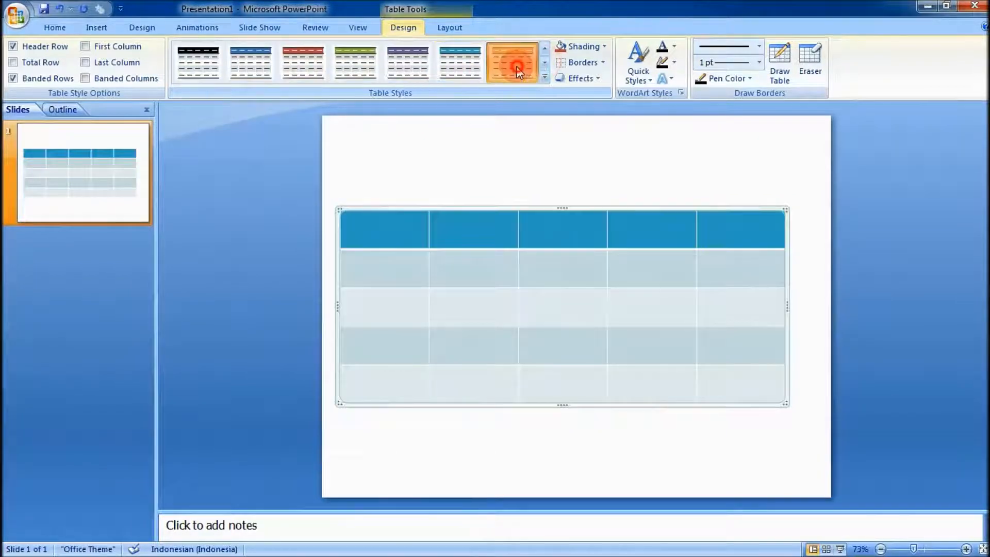
click(459, 63)
click(407, 63)
click(303, 63)
click(250, 63)
click(197, 63)
- Apply the purple table style with full gridlines and banded rows to the table
click(544, 63)
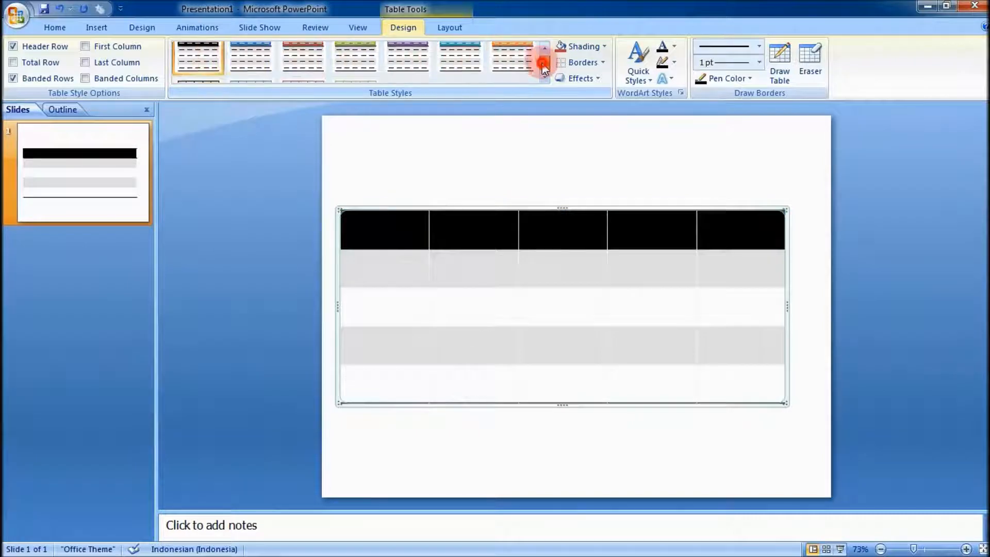
click(510, 63)
click(461, 70)
click(407, 63)
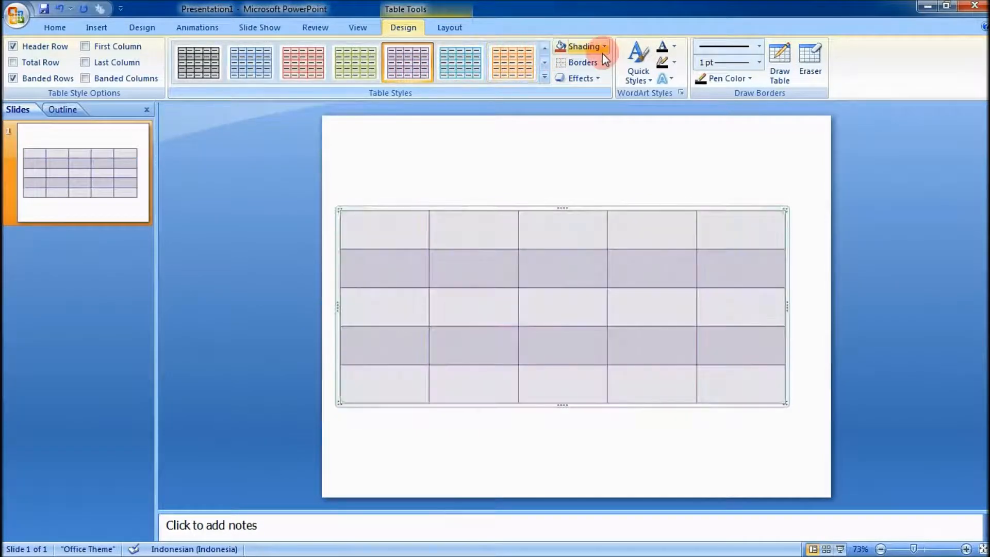
click(603, 47)
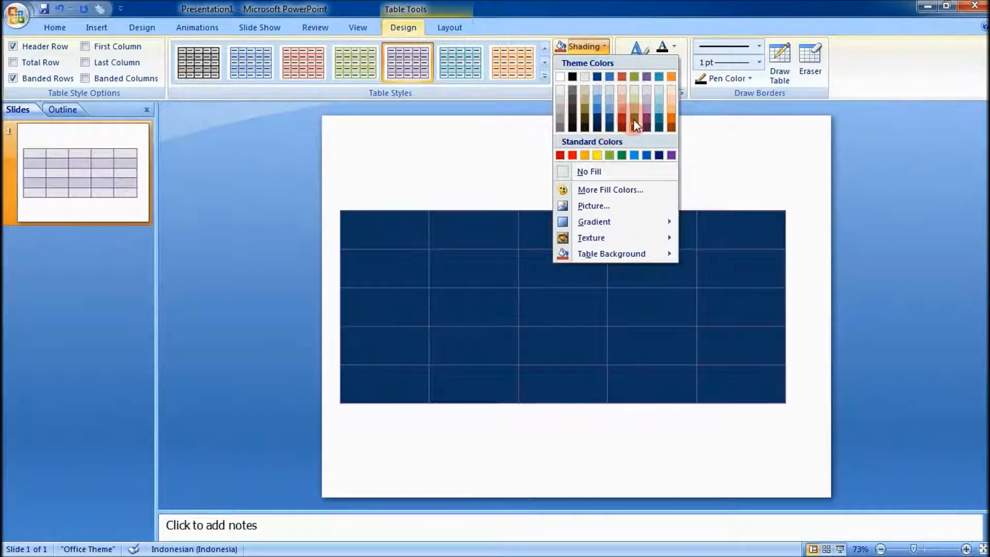
click(688, 20)
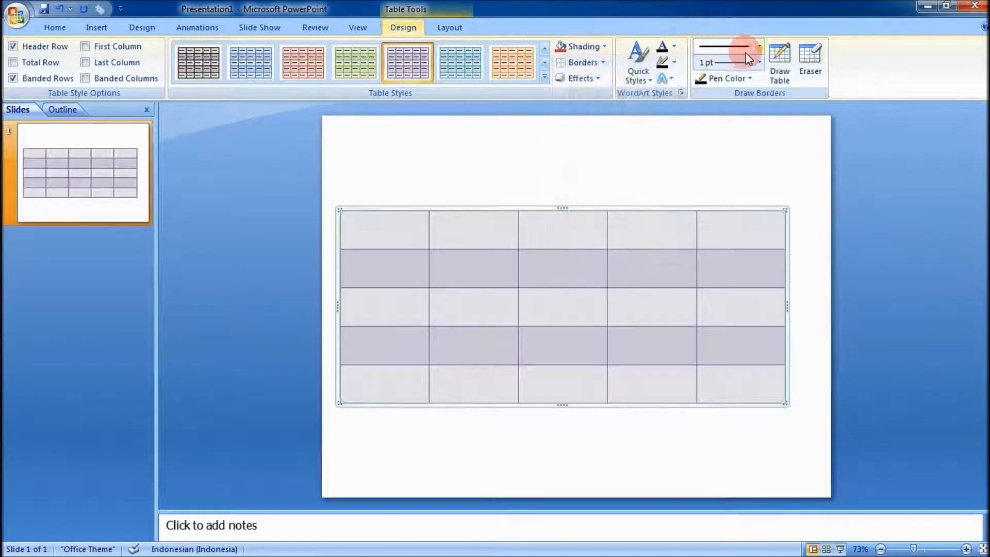
- Draw dashed borders on both vertical edges of the third cell in the table's first row
click(759, 47)
click(747, 103)
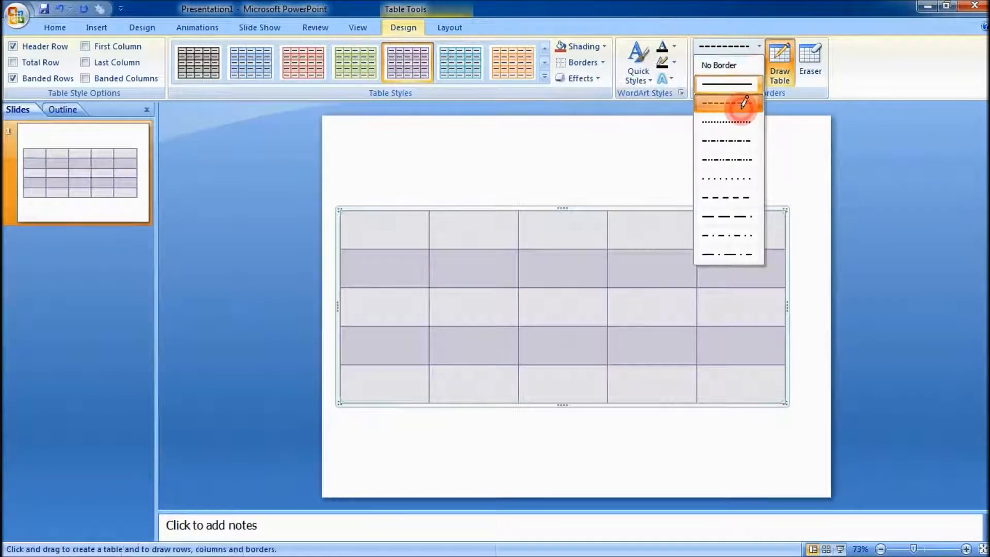
click(608, 240)
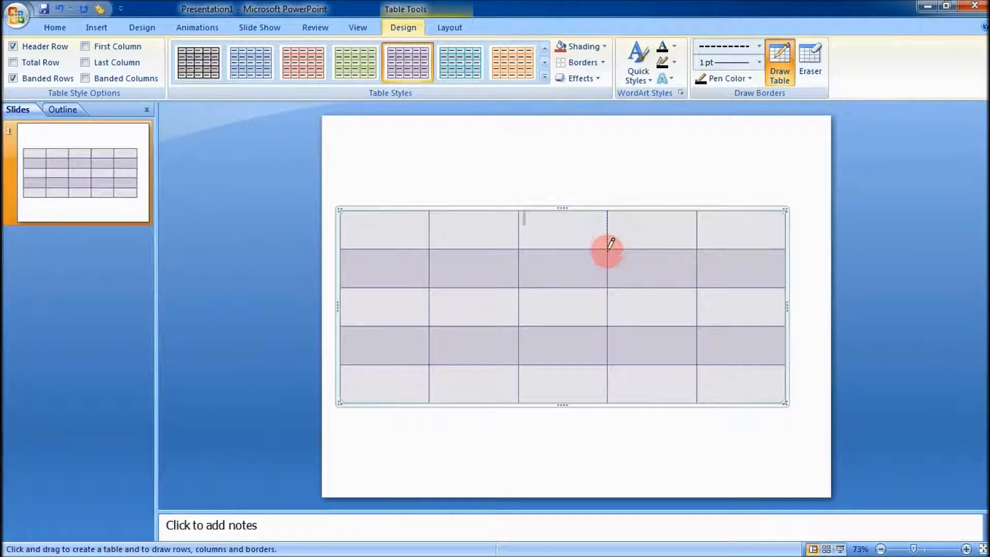
click(519, 232)
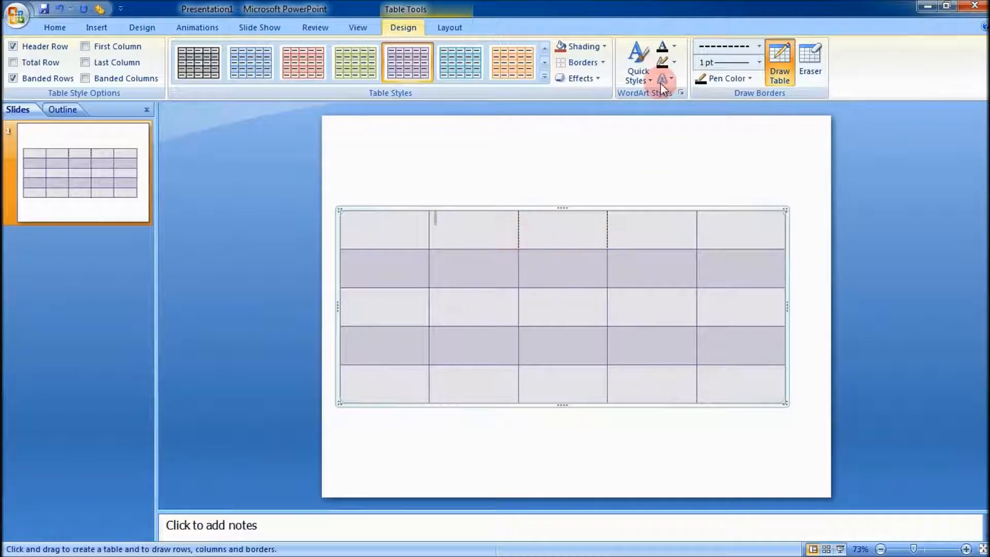
- Redraw both vertical borders of the first row's third cell as solid 1 pt lines
click(754, 48)
click(743, 83)
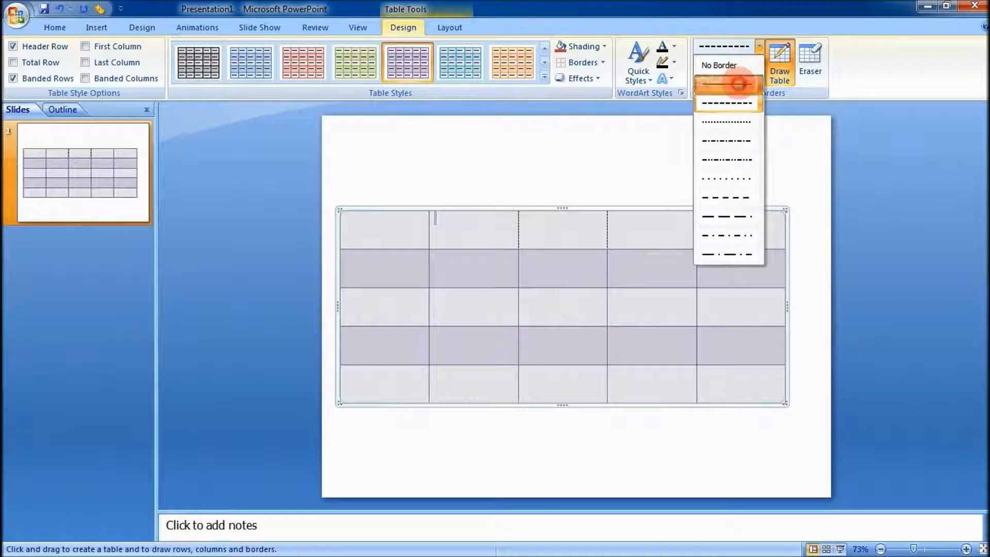
click(518, 226)
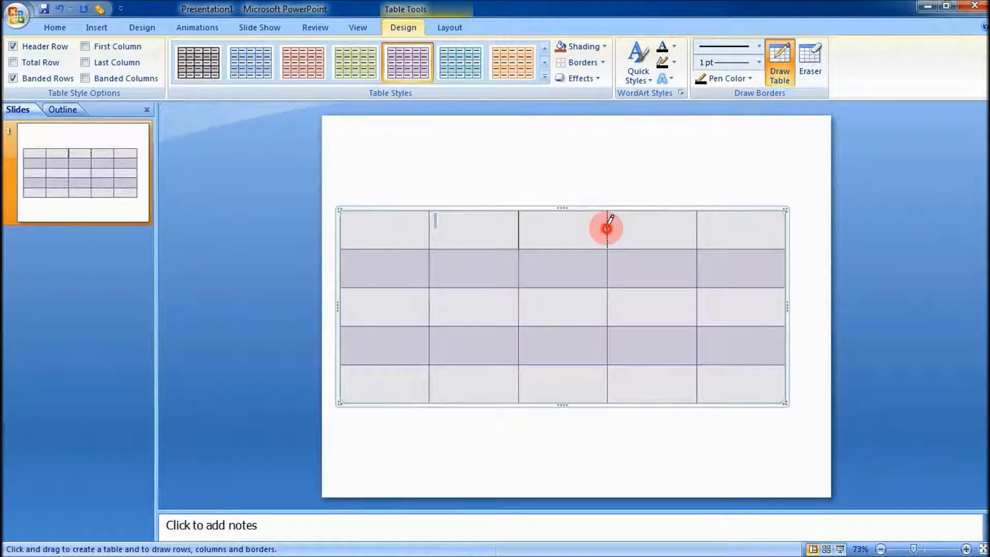
click(607, 228)
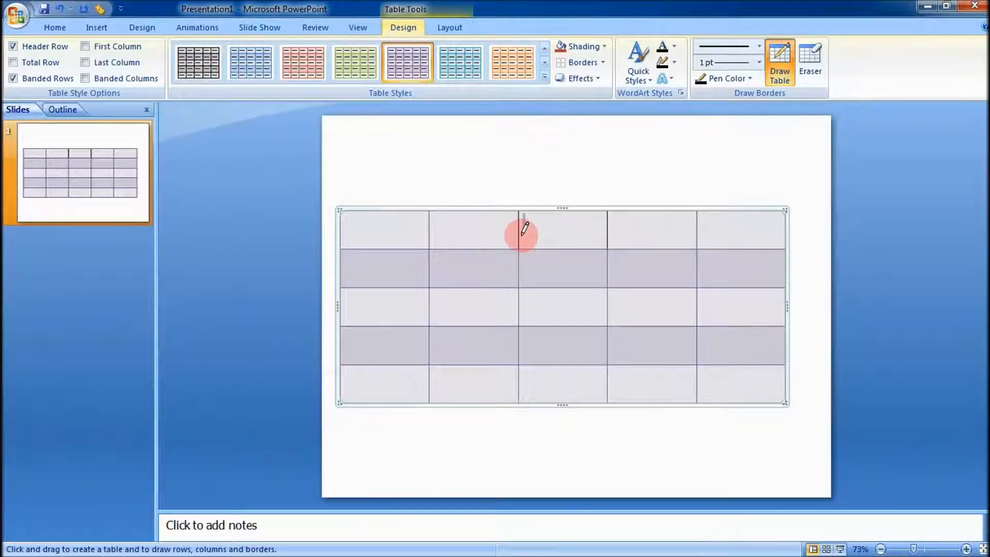
click(724, 79)
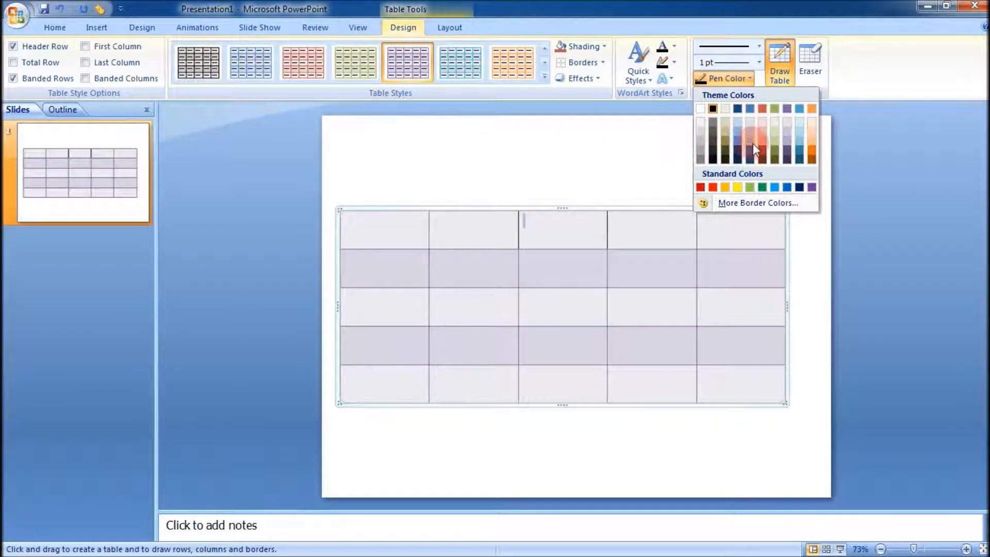
click(595, 173)
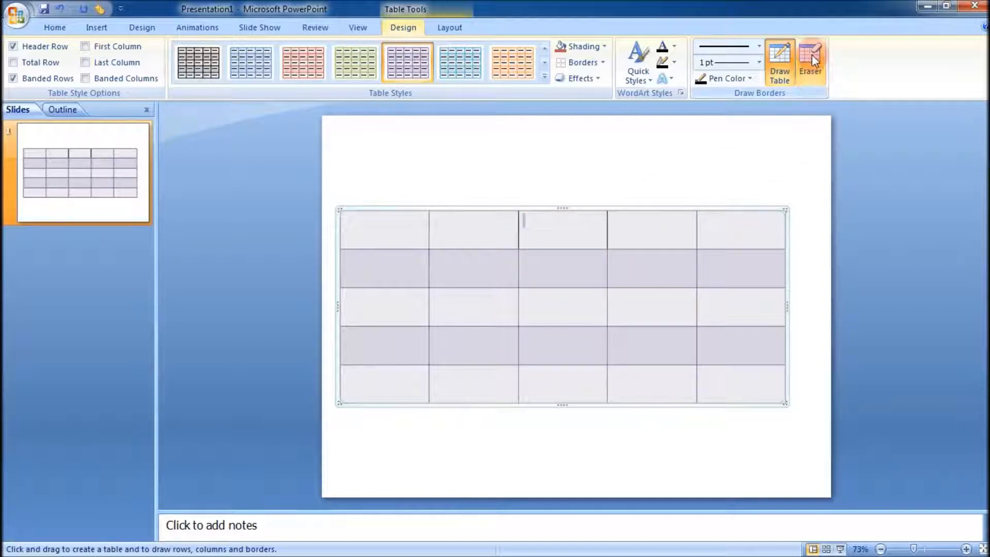
- Erase the border between the second and third cells of the first row, and undo the erasure
click(813, 70)
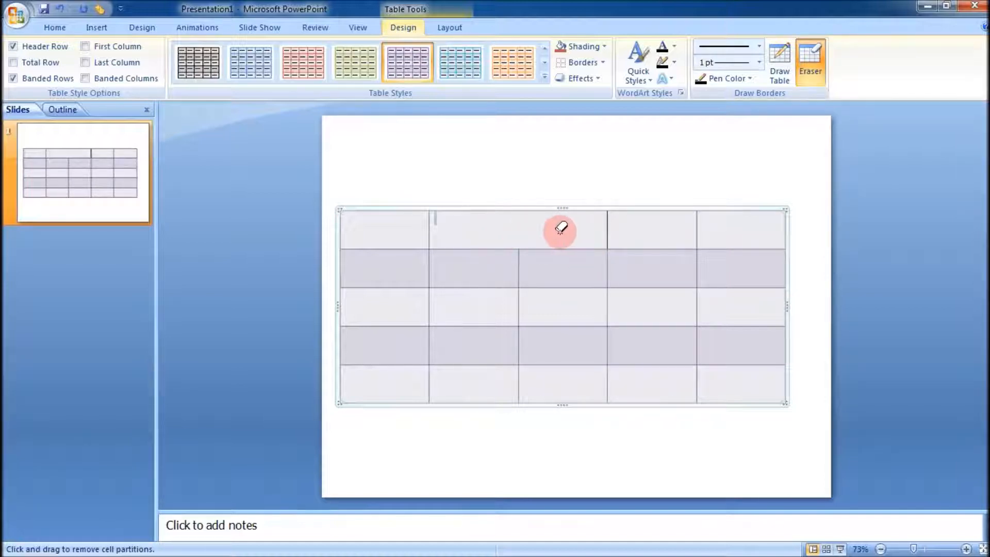
click(812, 75)
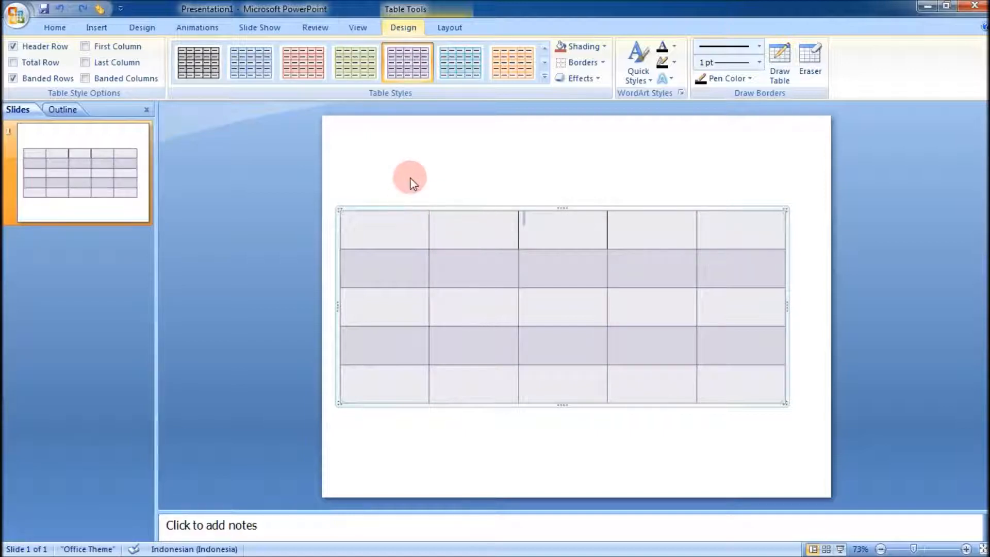
- Enter the column headings No., Nama., Alamat, Jenis Kelamin and Umur in the table's first row
click(459, 230)
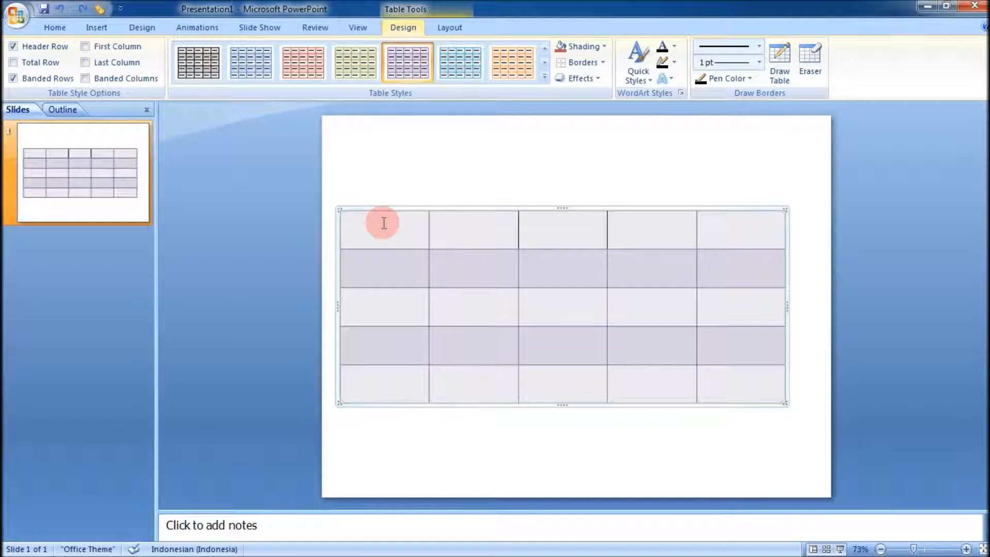
text(No.)
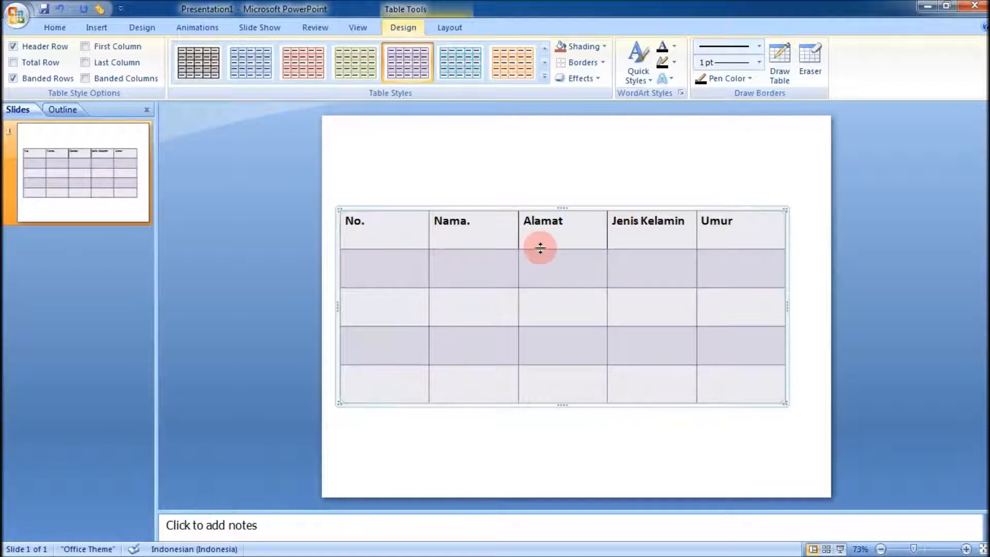
- Reduce the header row's height, stretch the table upward, and slightly reduce the second row's height
mouse_move(542, 249)
mouse_down()
mouse_move(543, 232)
mouse_move(552, 233)
mouse_up()
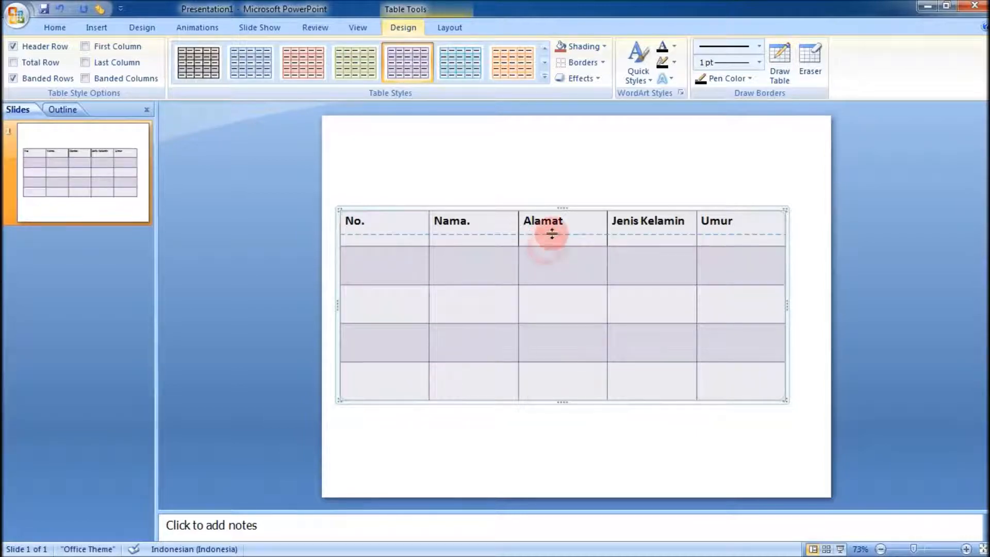
drag(559, 204, 572, 161)
drag(559, 206, 559, 186)
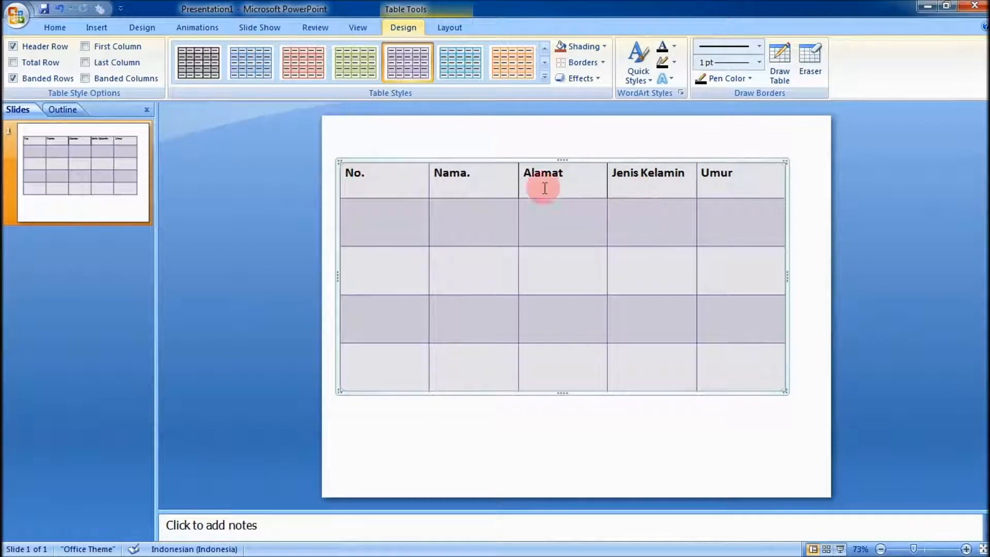
mouse_move(488, 245)
mouse_down()
mouse_move(499, 215)
mouse_move(493, 240)
mouse_up()
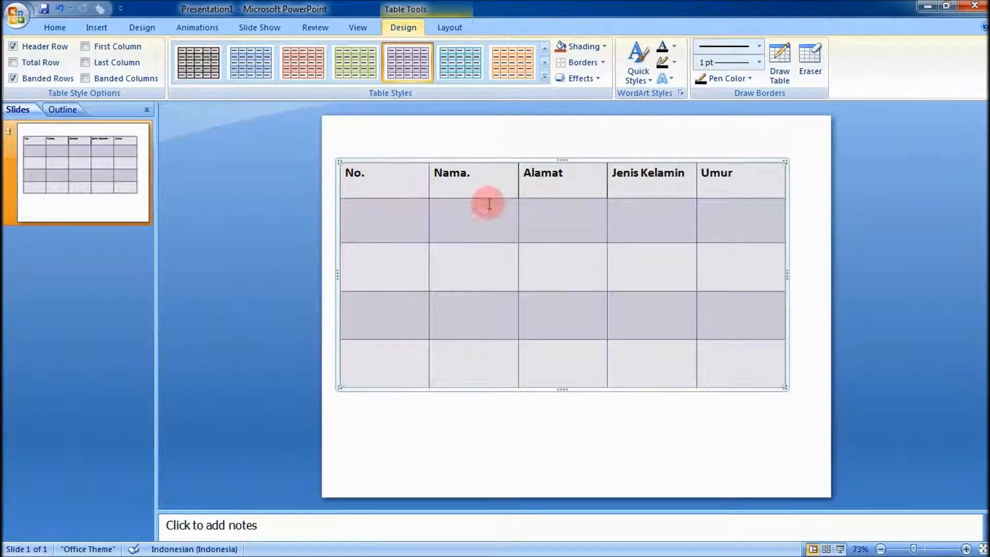
- Format the header row text in the Andalus font at size 18 in red
drag(347, 171, 729, 175)
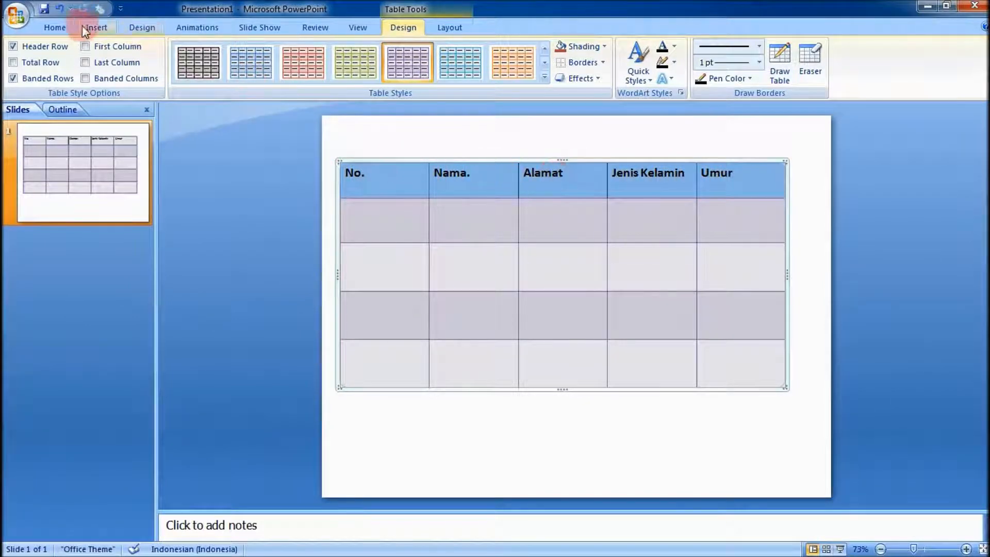
click(56, 30)
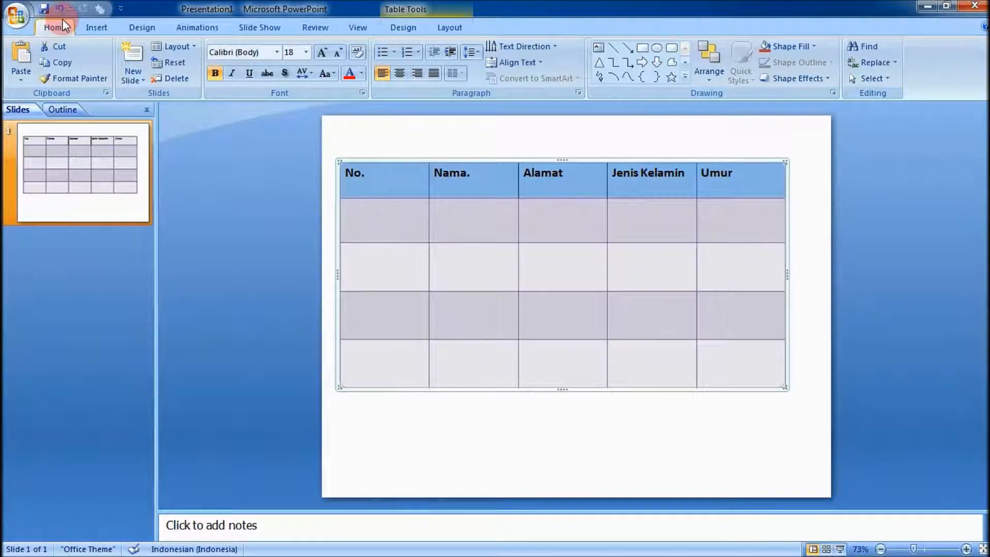
click(277, 52)
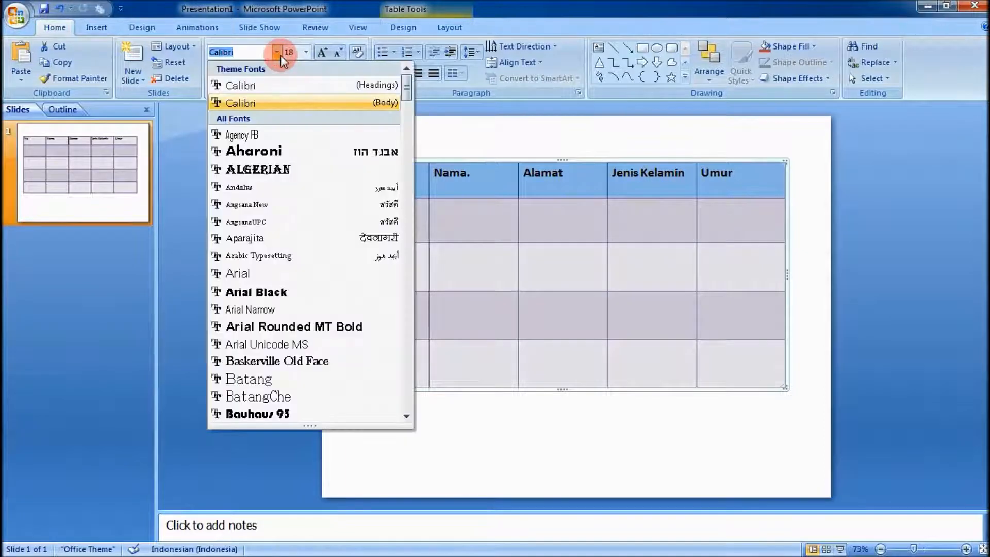
click(327, 189)
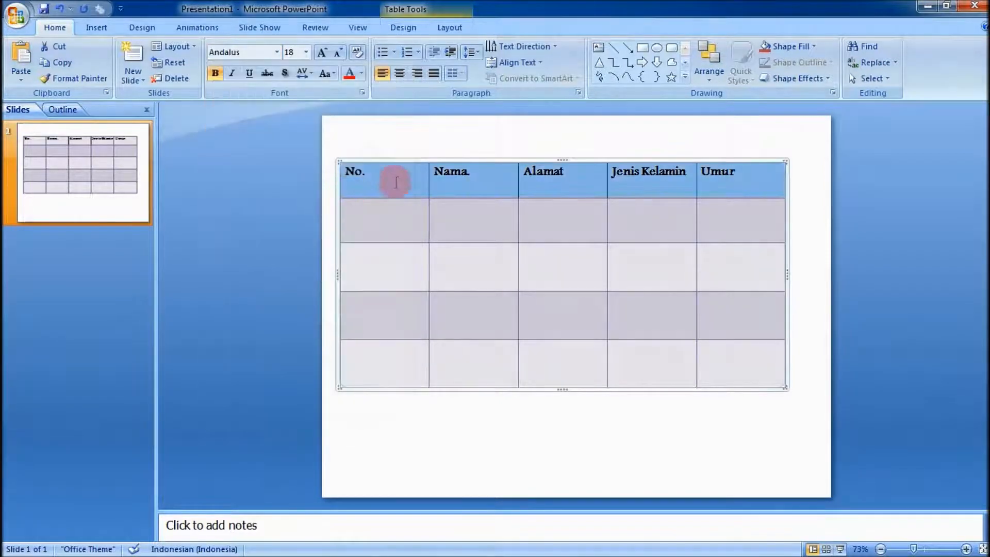
click(305, 52)
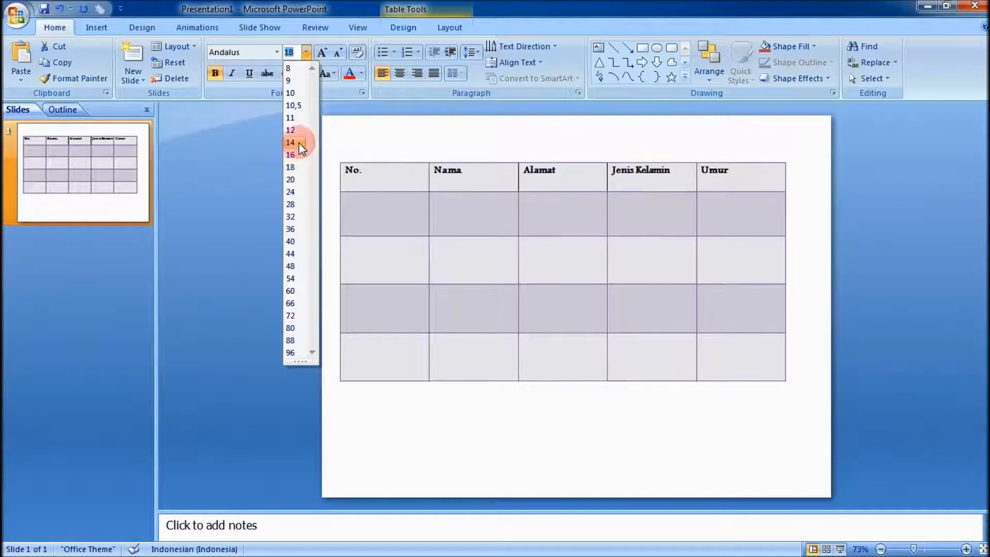
click(298, 167)
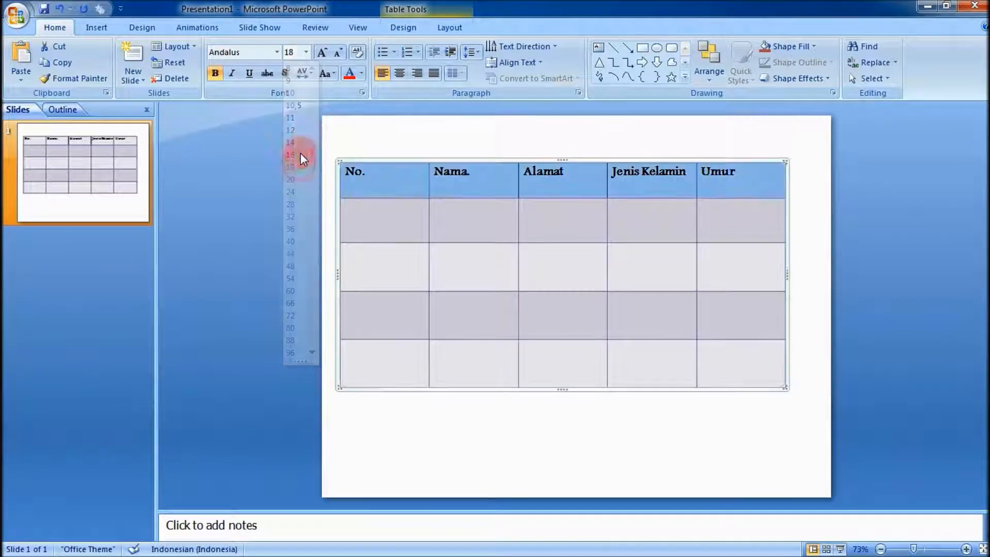
click(363, 73)
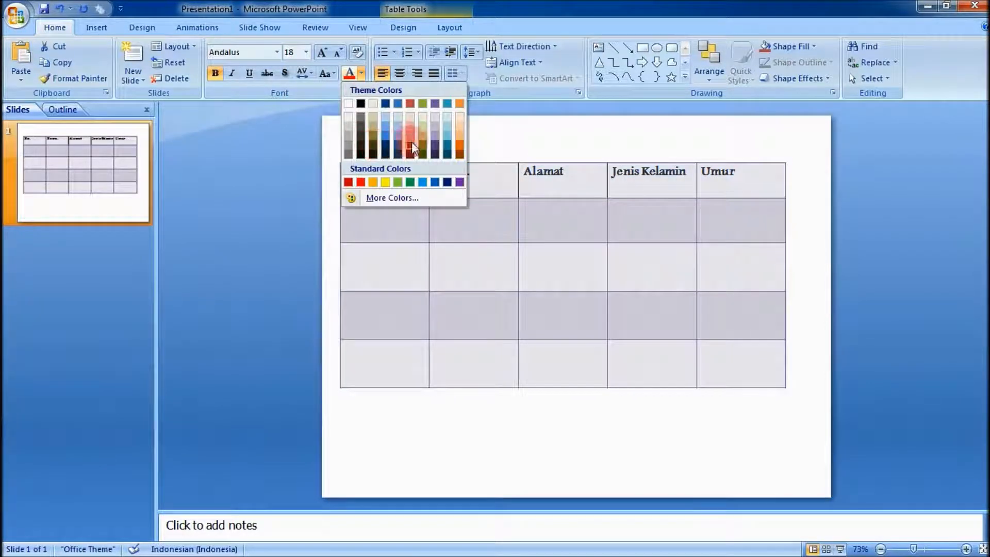
click(360, 182)
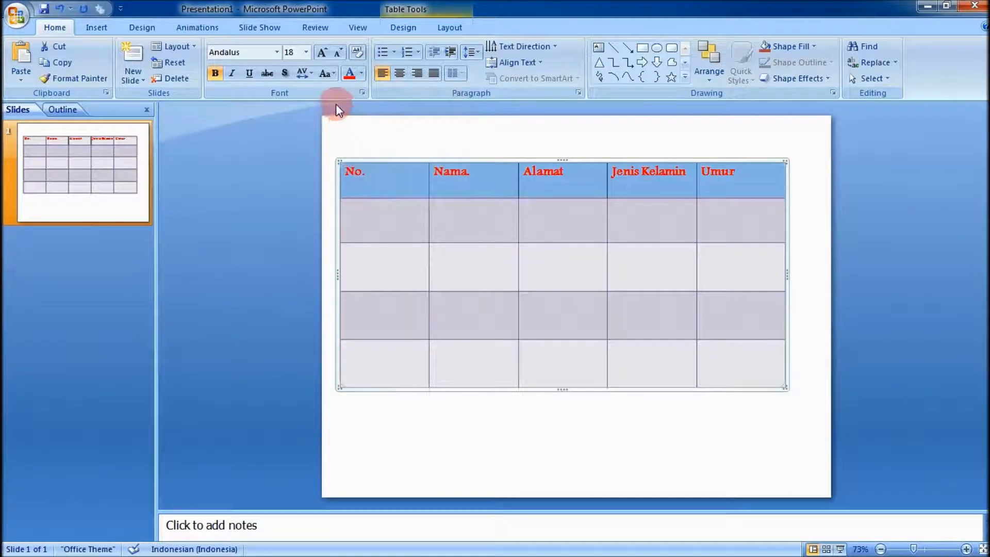
- Center the header row text horizontally and move the table lower and slightly to the right on the slide
click(402, 76)
click(414, 77)
click(400, 77)
click(382, 74)
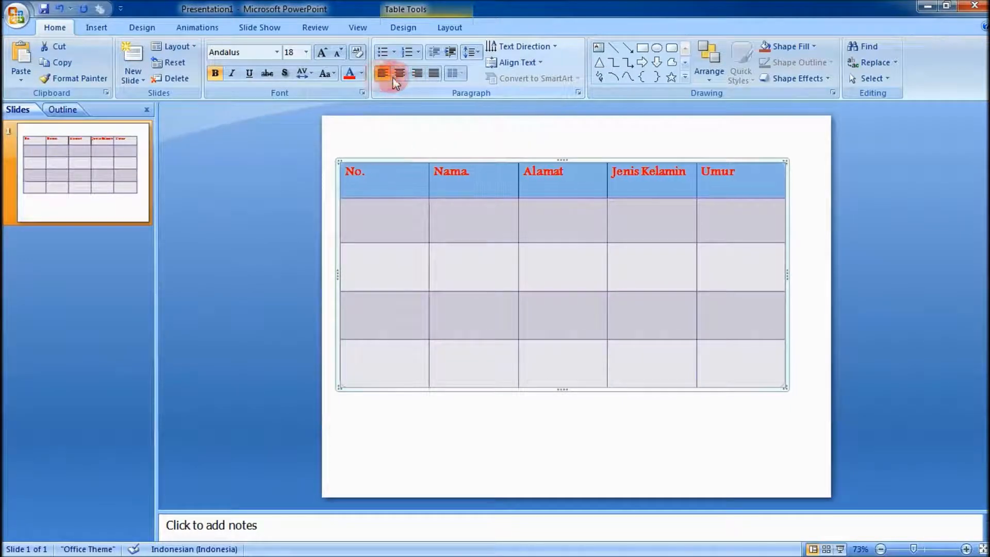
click(400, 77)
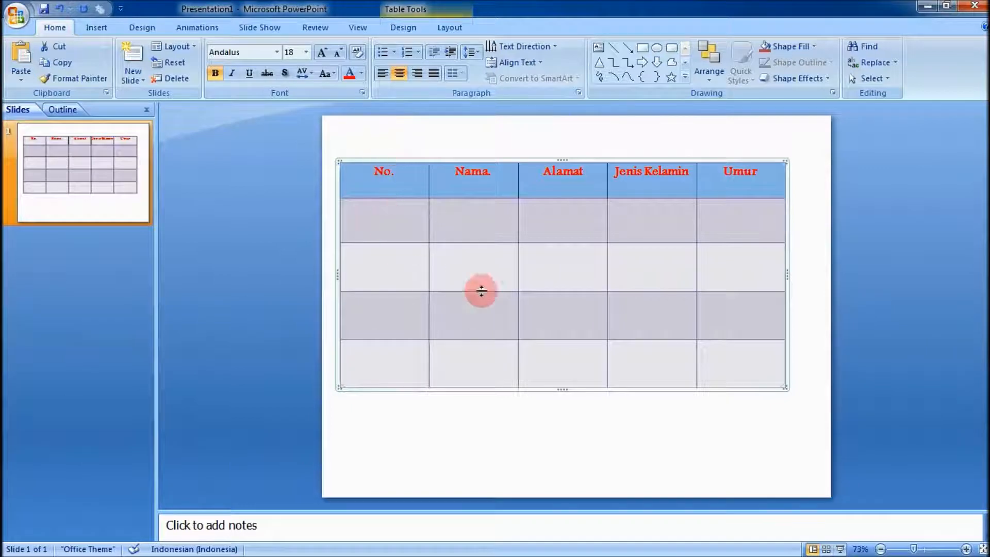
drag(535, 164, 531, 197)
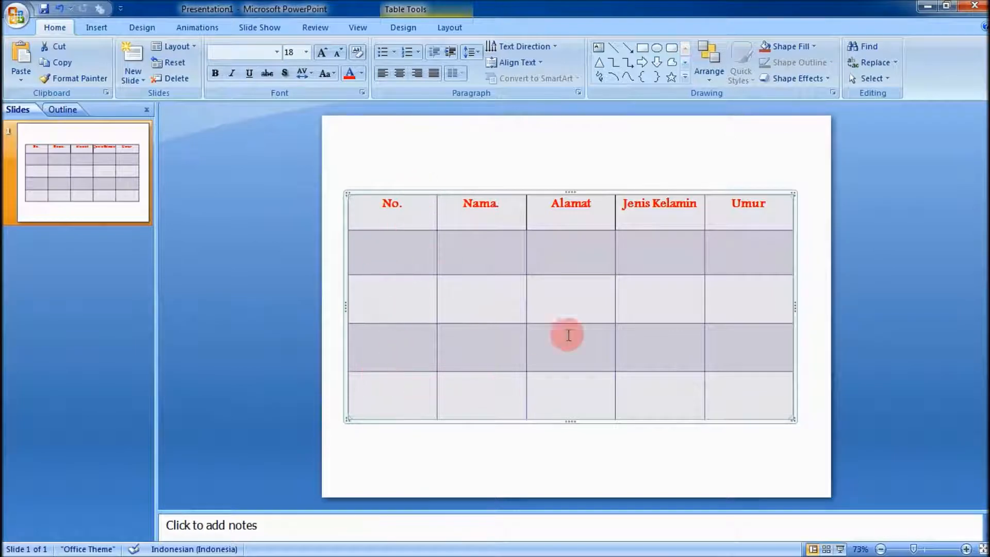
- Insert a new row below the table's second row
click(360, 255)
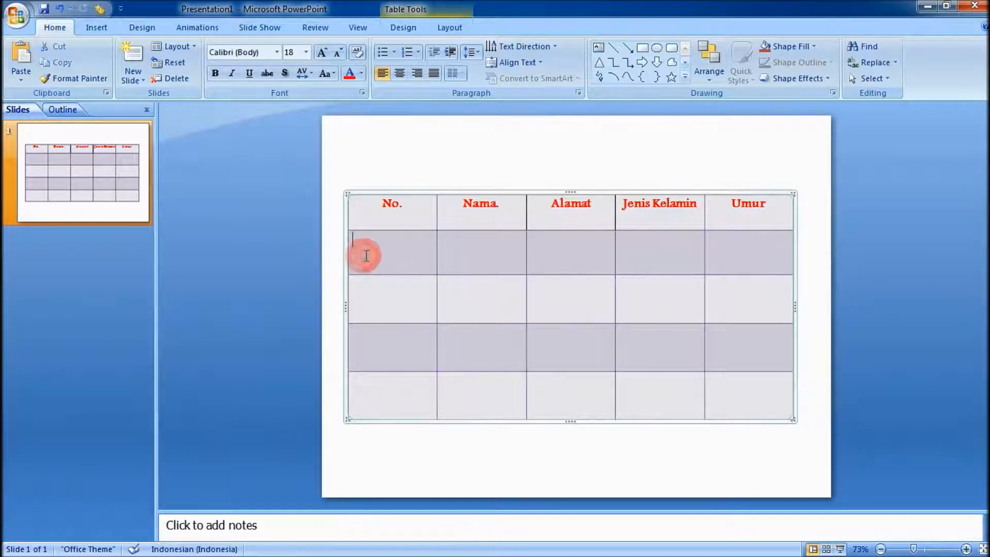
click(336, 249)
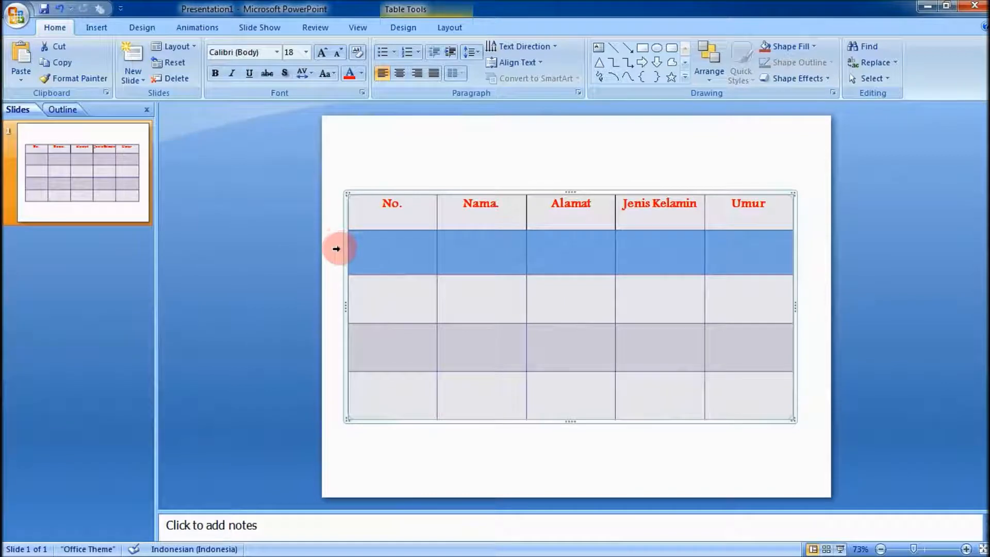
right_click(392, 252)
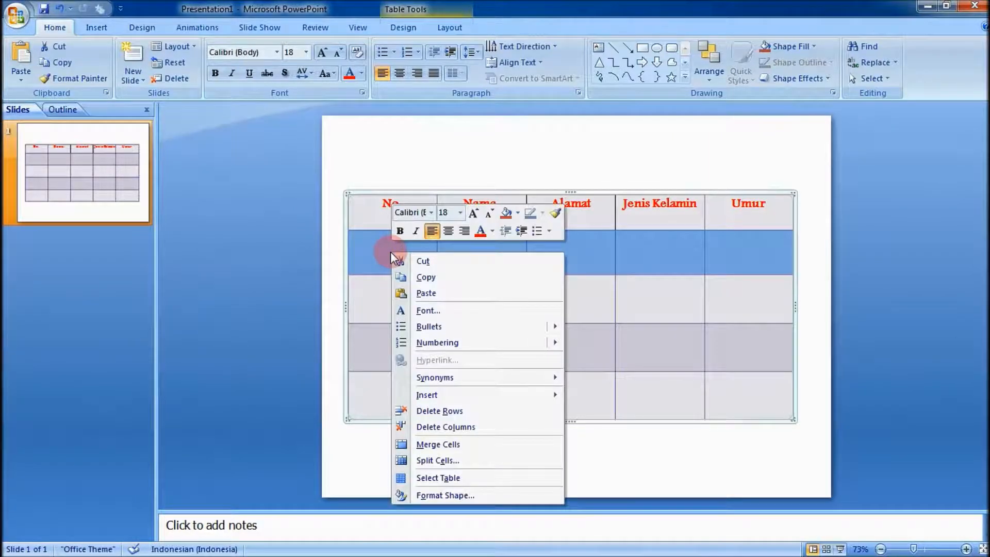
click(427, 395)
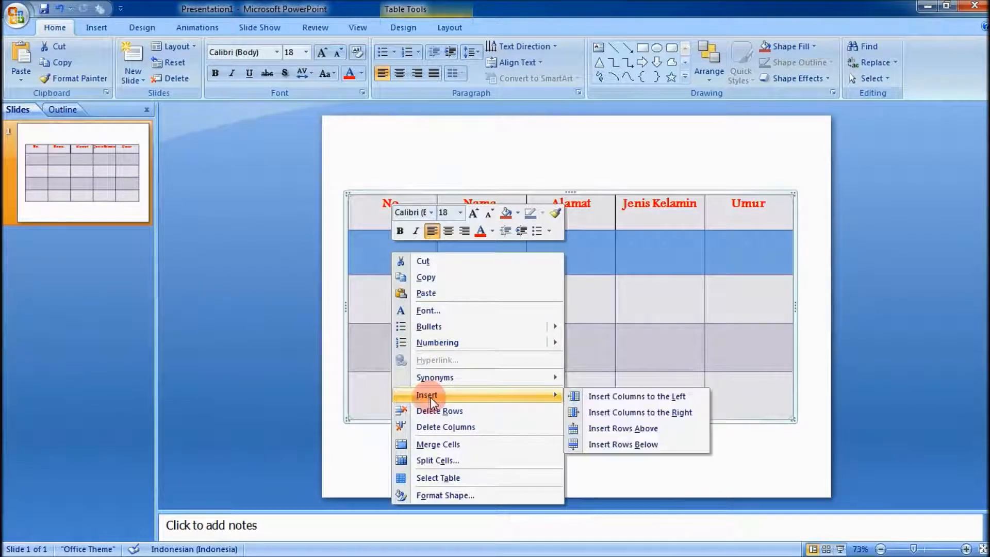
click(584, 397)
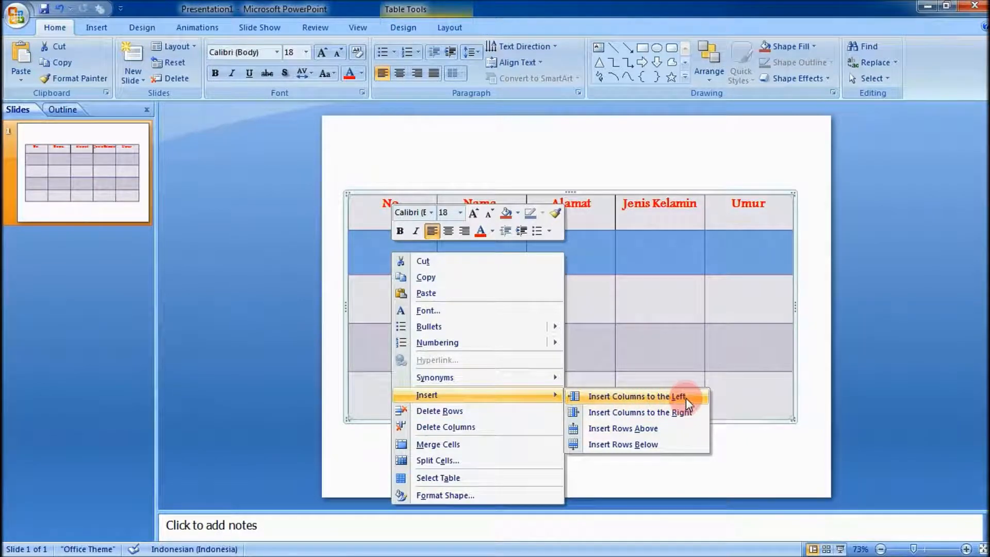
click(604, 443)
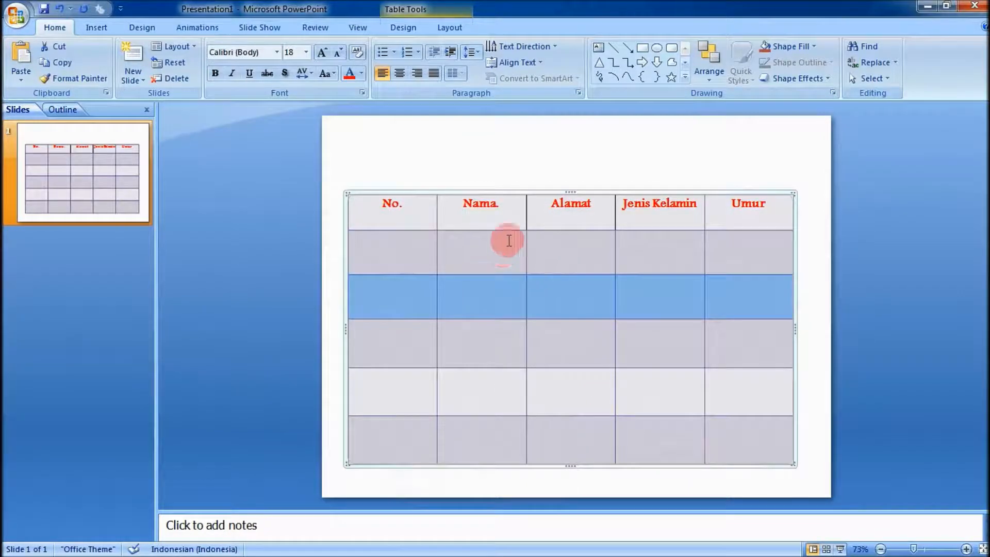
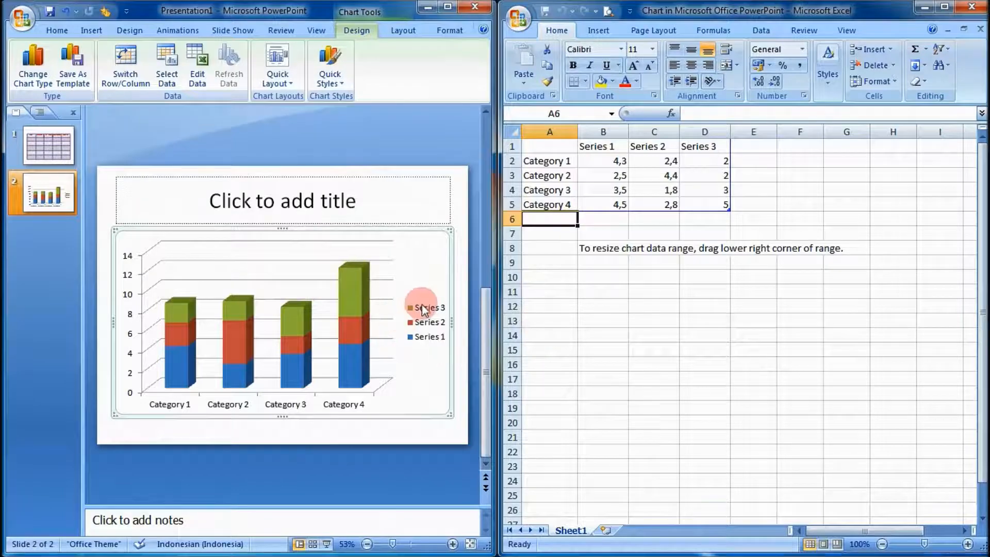
- Examine how the chart's category axis and legend relate to the category names, series headings and values in the data sheet
click(345, 405)
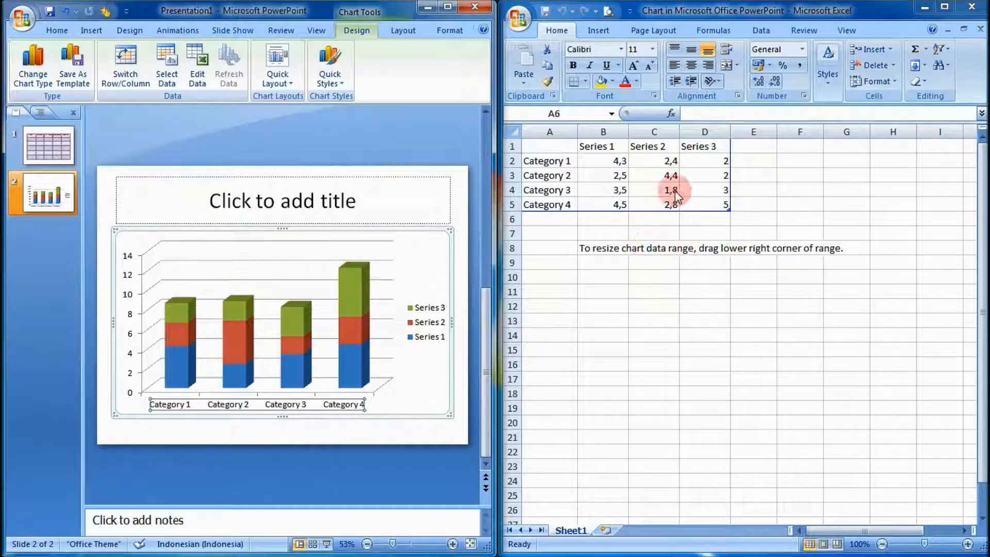
click(549, 160)
click(598, 146)
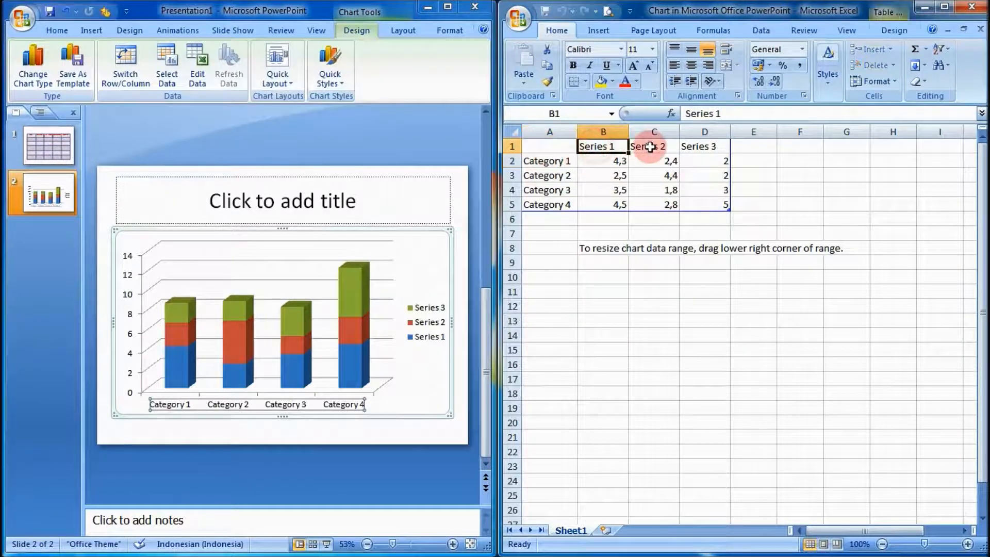
click(700, 146)
click(693, 173)
click(670, 163)
click(603, 190)
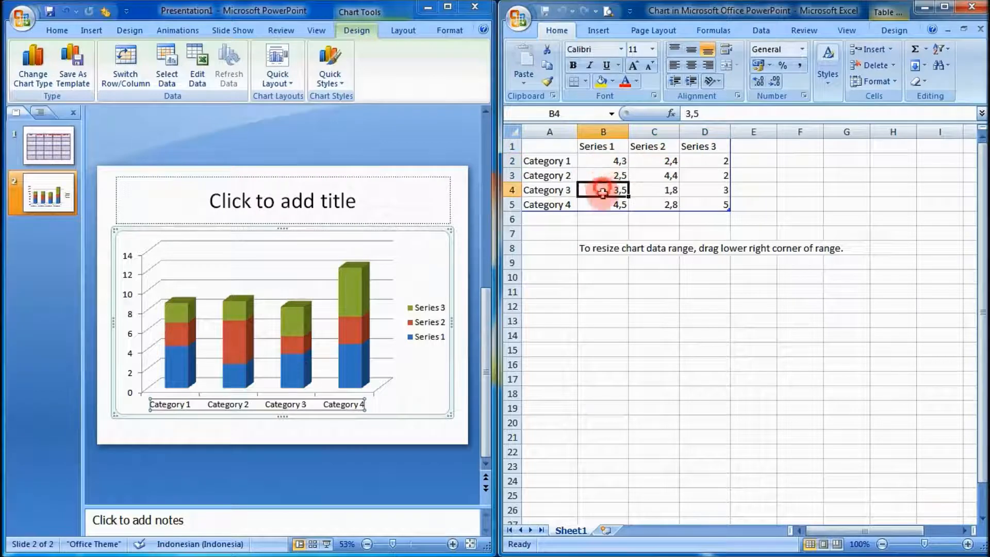
click(608, 204)
click(675, 209)
click(702, 174)
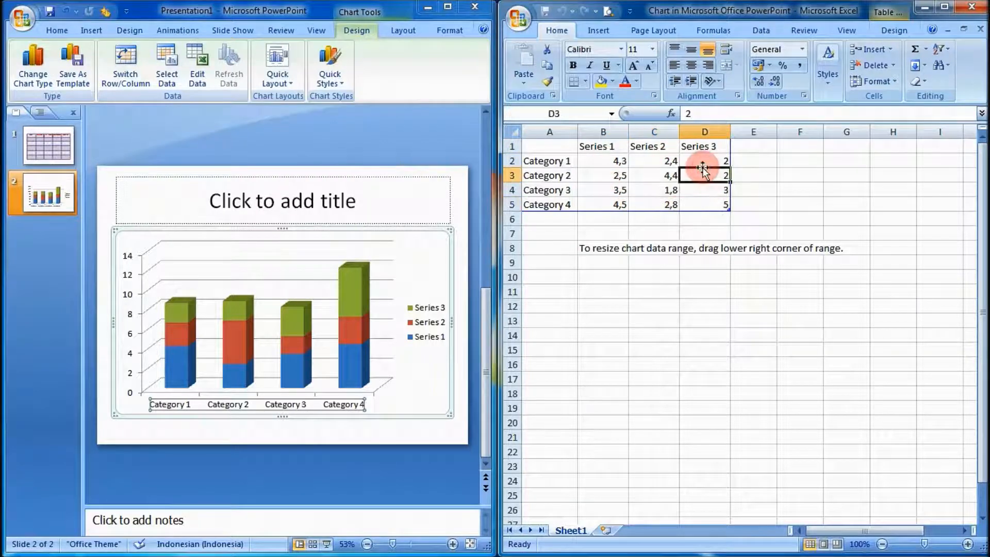
- Rename the three series headings in the chart data as Subscriber, Like and Comment
click(607, 150)
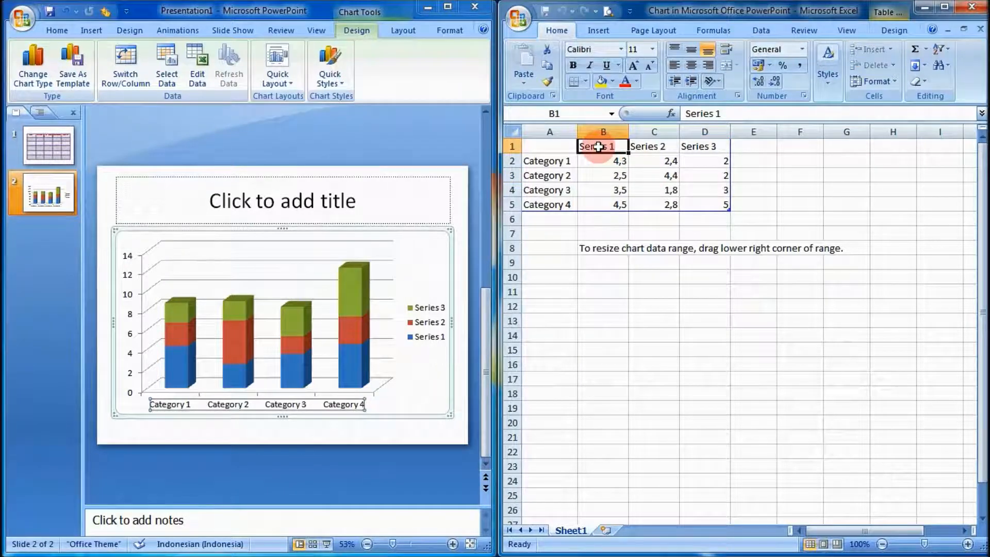
text(Subscriber)
key(Return)
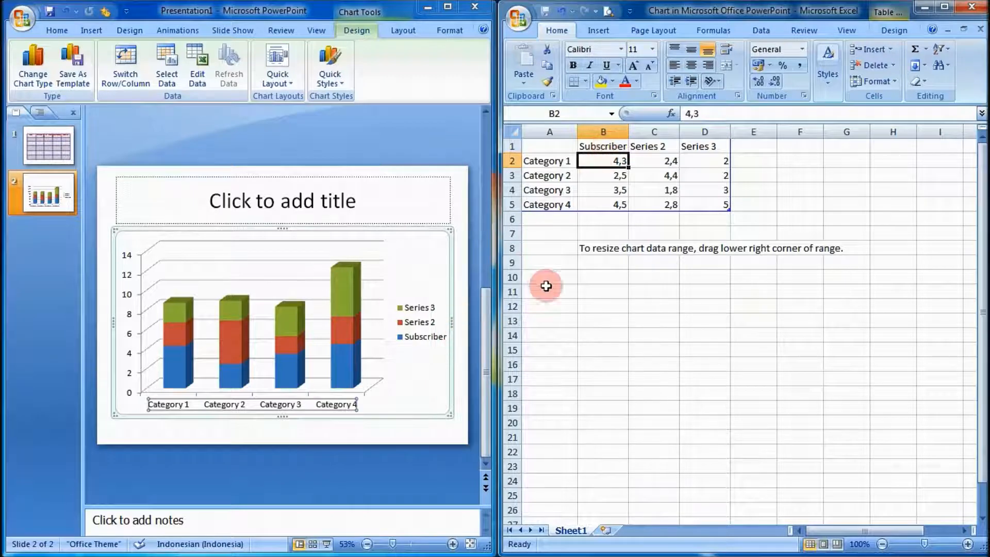
click(639, 149)
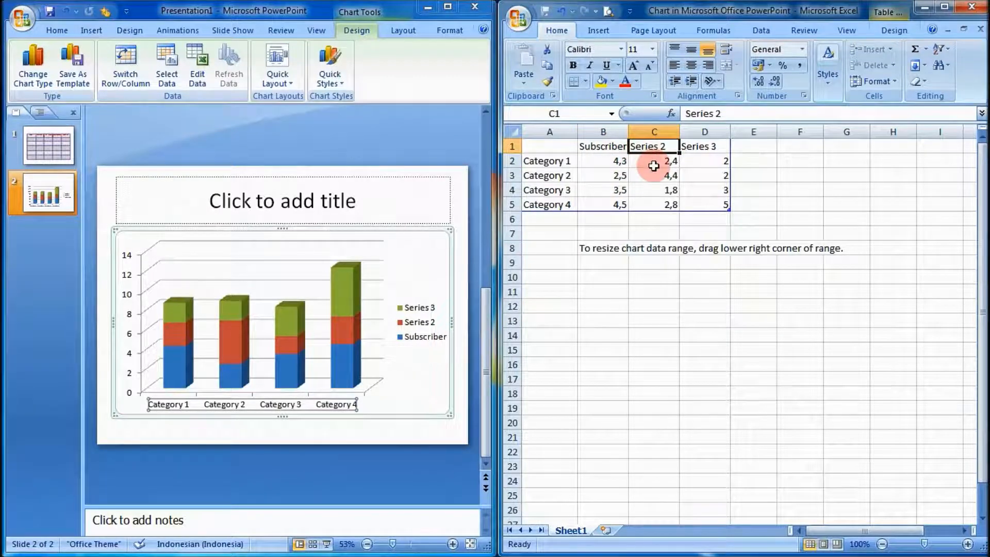
text(Like)
click(653, 165)
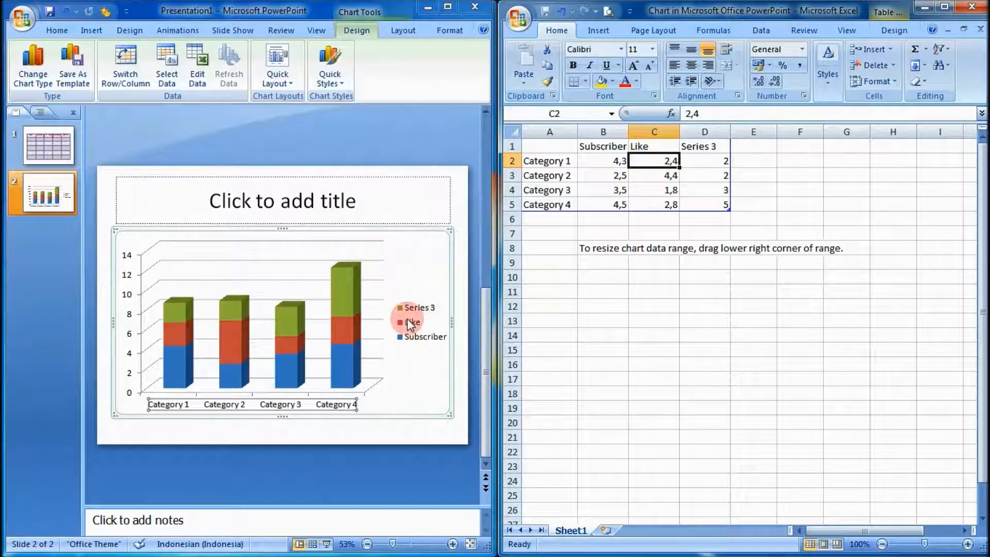
click(702, 146)
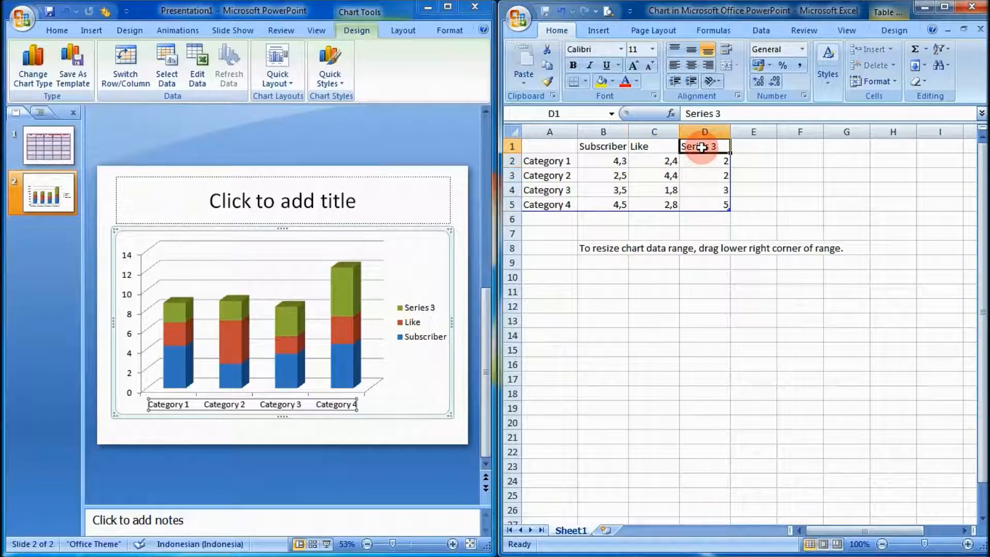
text(Comment)
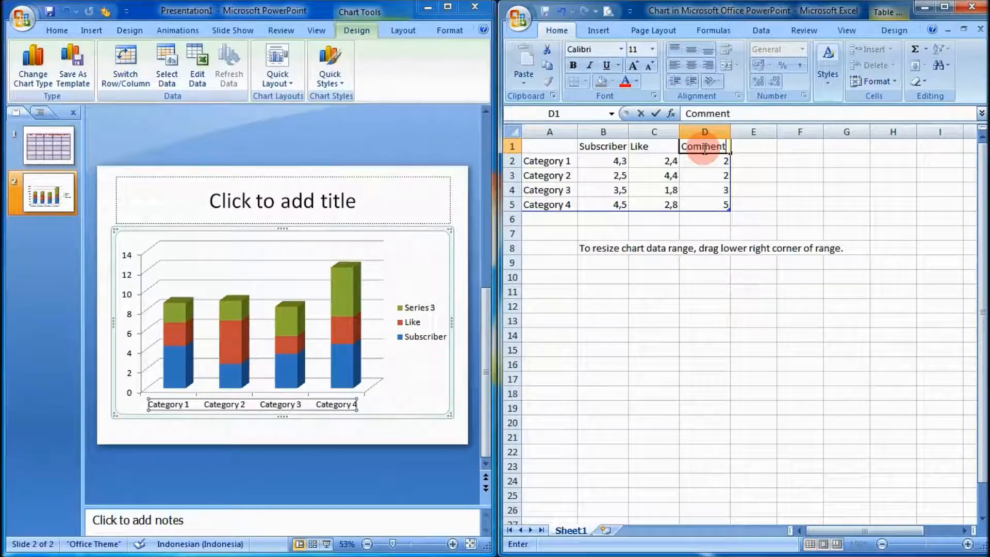
key(Return)
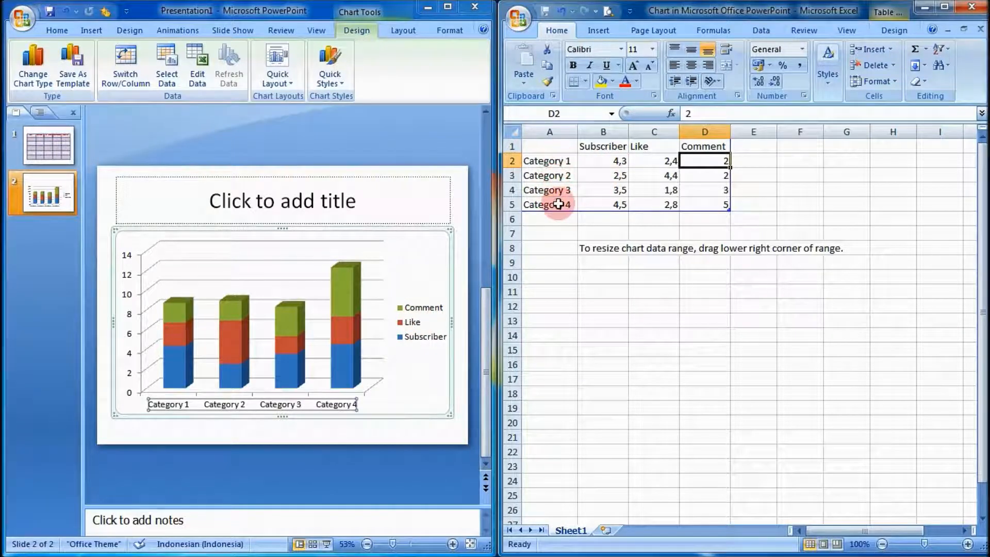
- Rename the first category in the chart data as Minggu 1
click(552, 163)
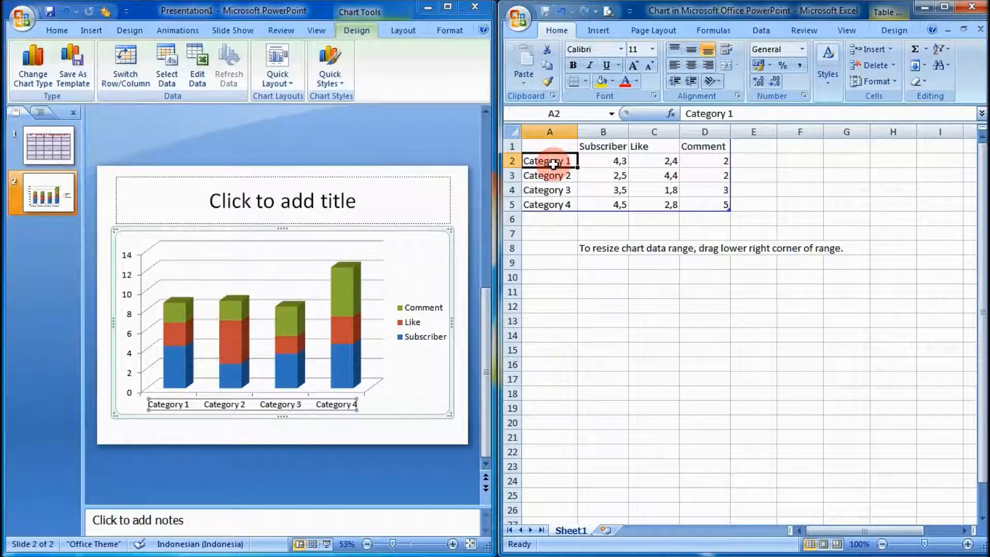
text(Minggu)
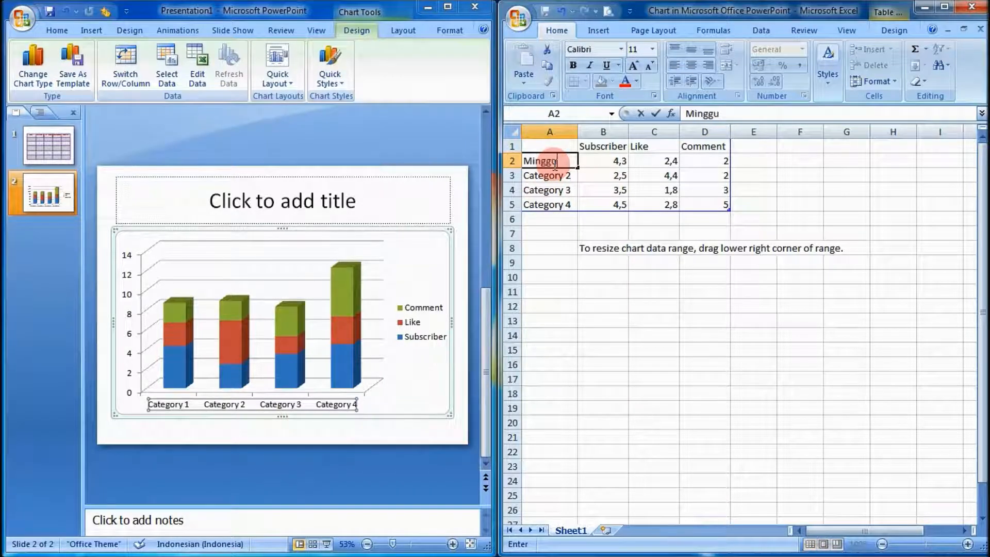
key(Return)
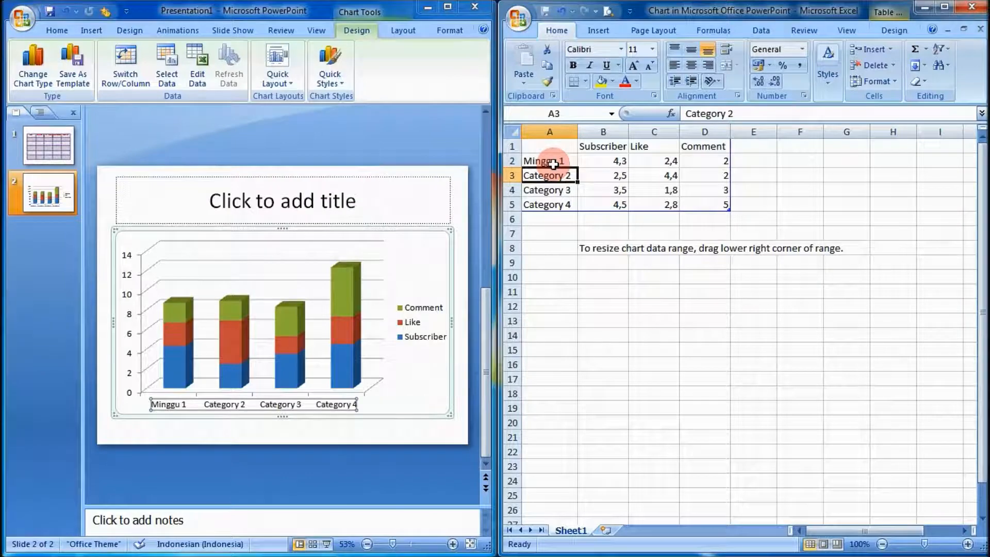
click(174, 387)
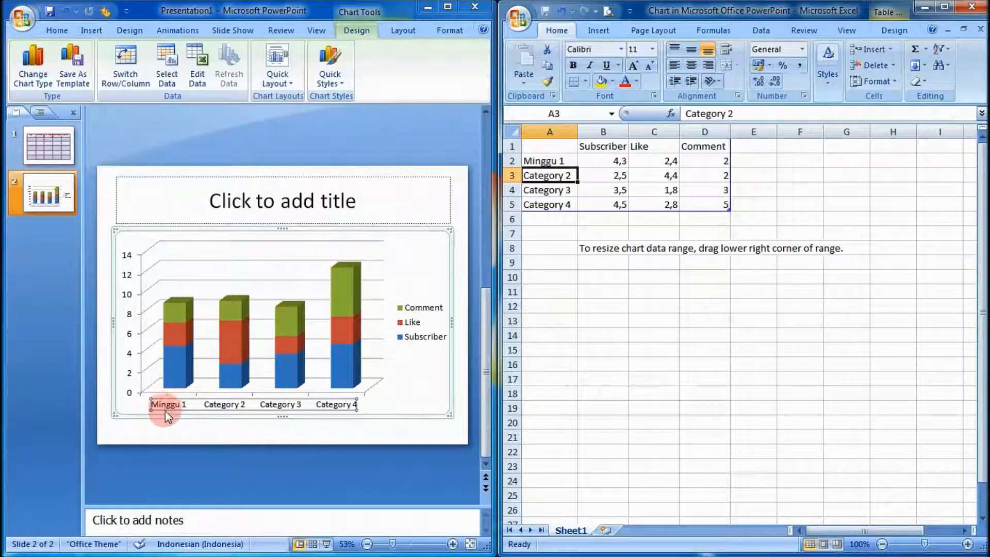
click(172, 406)
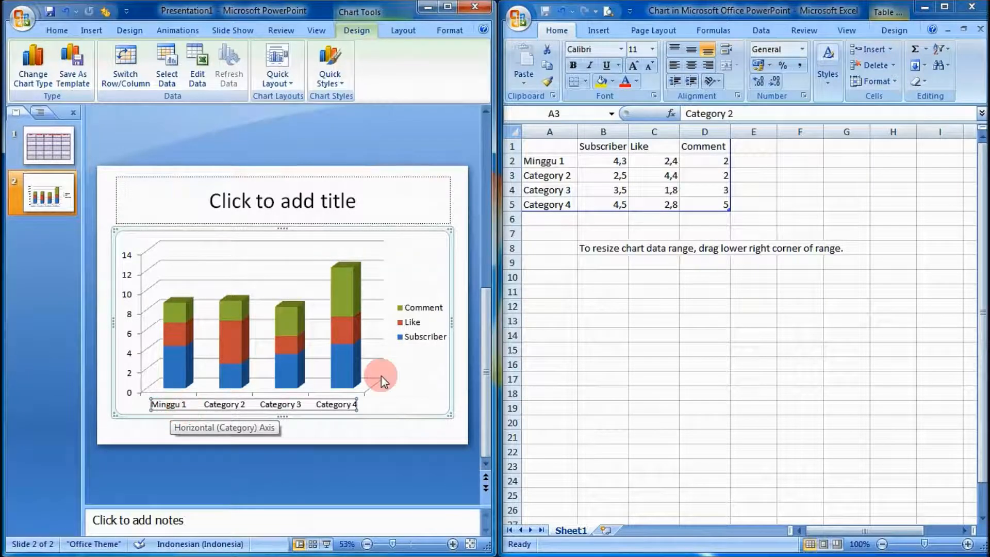
- Fill the Minggu 1 label down the category column through Minggu 4 as a numbered series
click(564, 163)
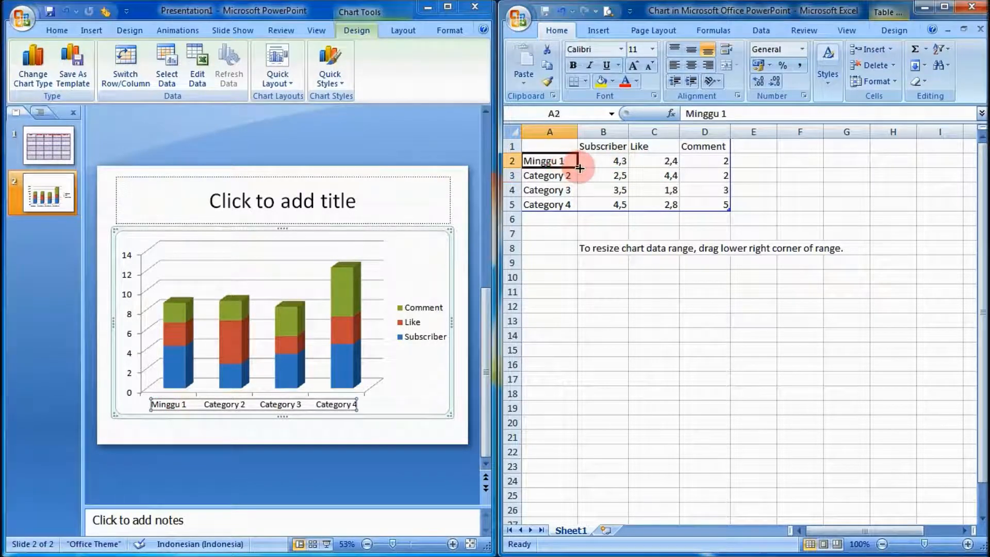
drag(577, 167, 577, 184)
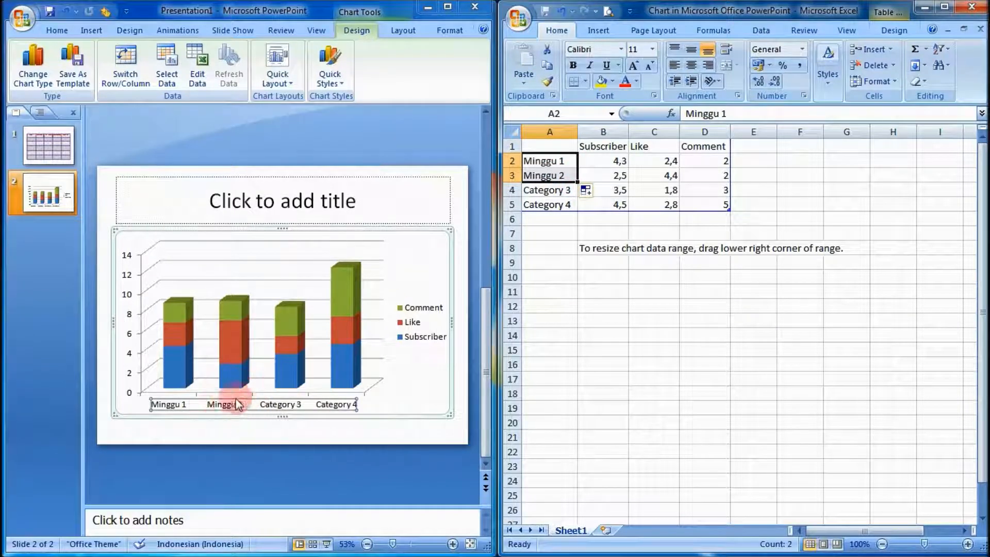
drag(577, 183, 576, 211)
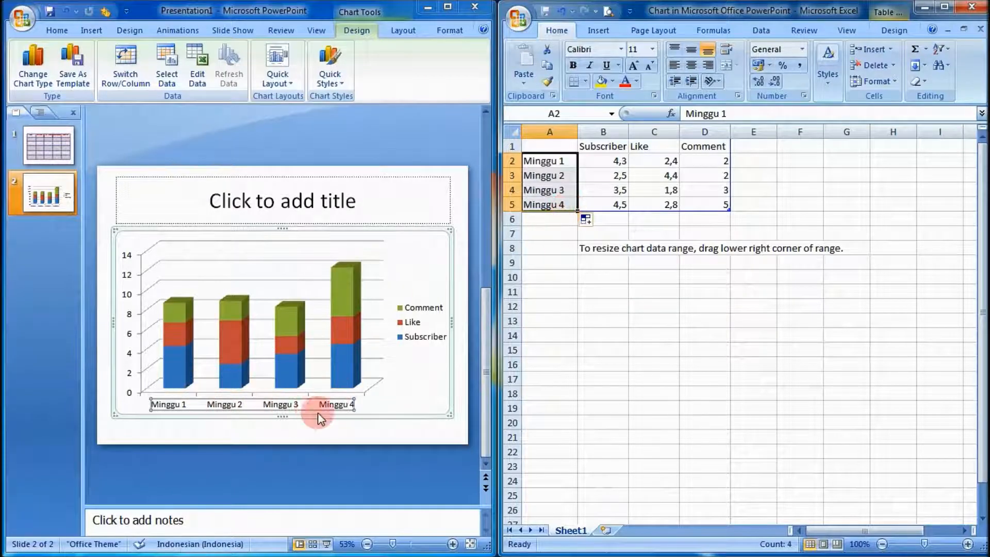
click(618, 162)
click(615, 177)
click(619, 205)
click(616, 161)
click(669, 161)
click(704, 161)
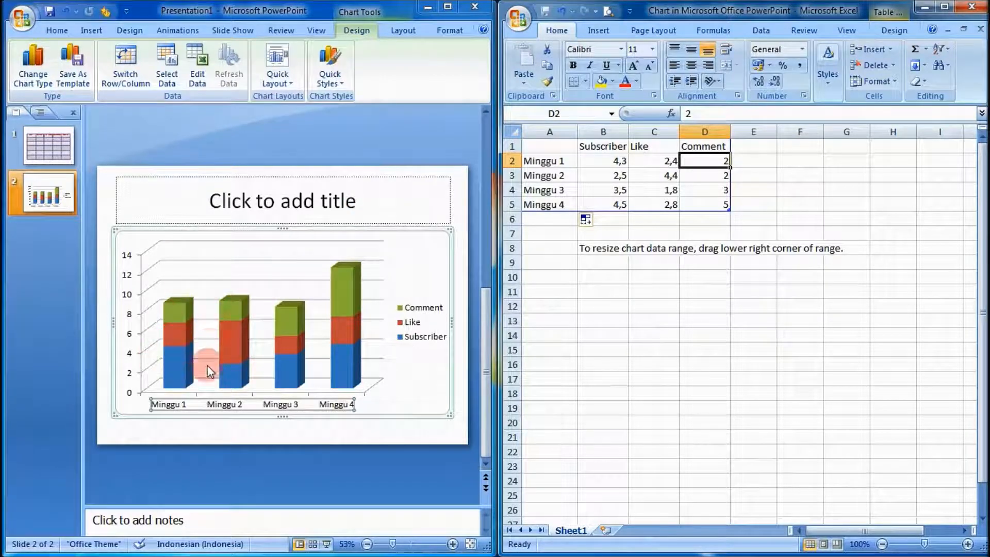
- Set the Minggu 1 values to 10 for Subscriber, 100 for Like and 50 for Comment
click(621, 163)
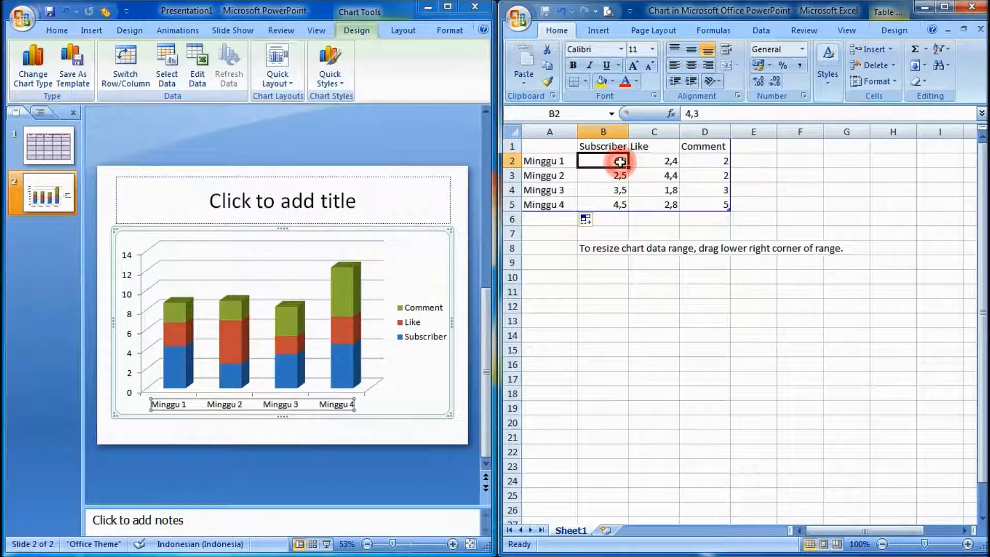
text(10)
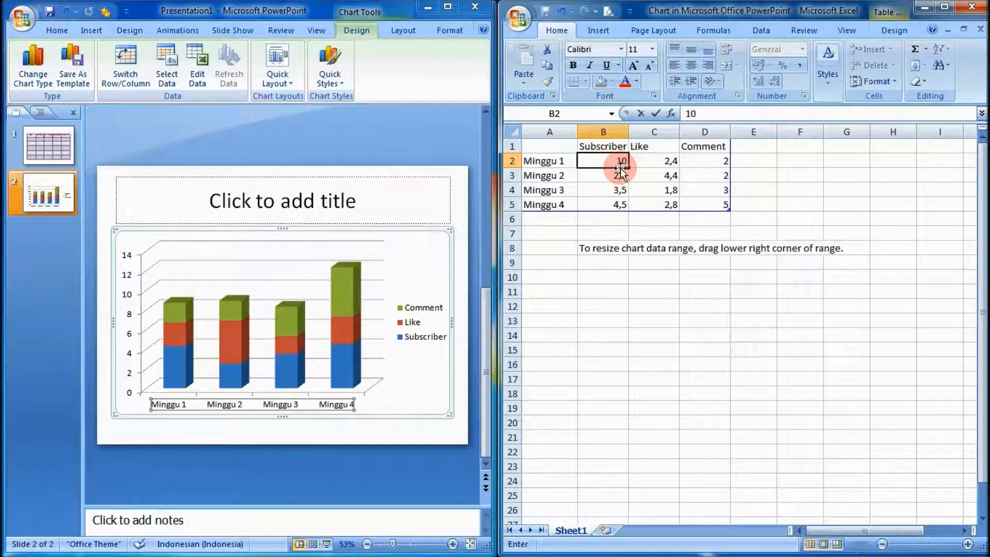
key(Tab)
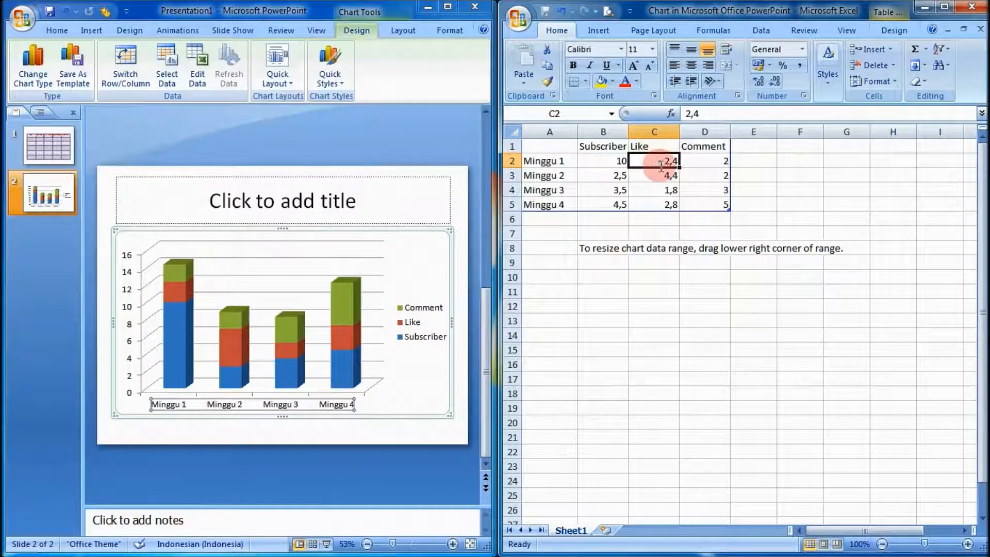
text(100)
key(Return)
key(Left)
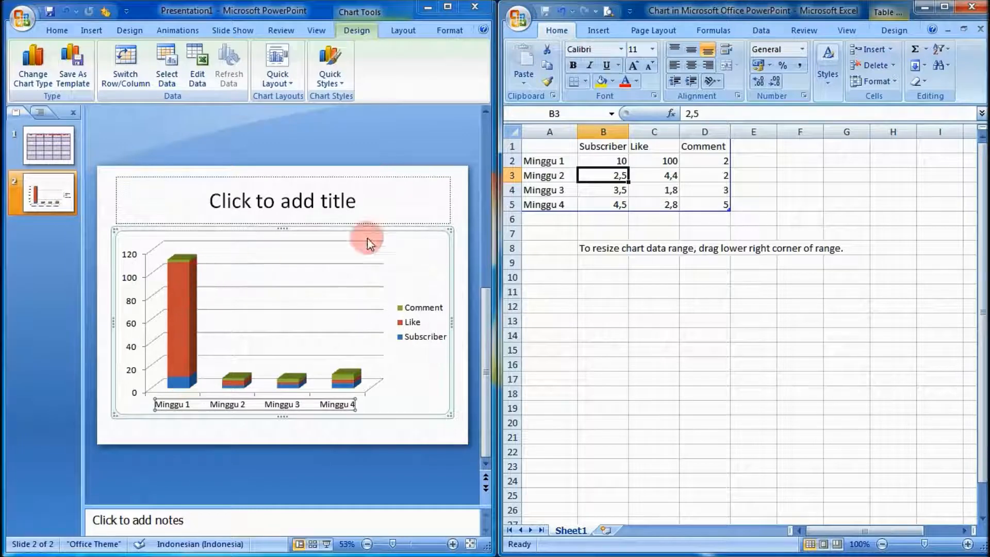
click(719, 162)
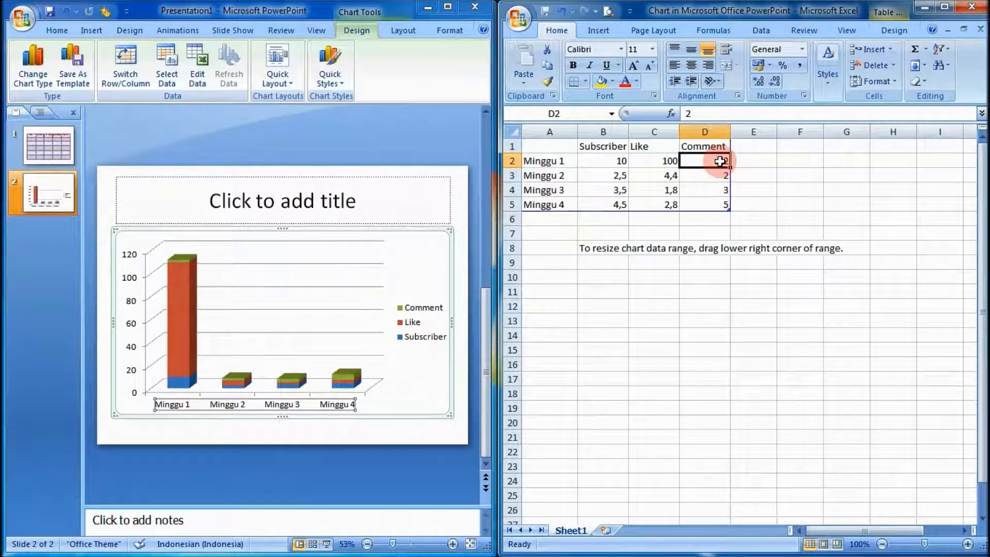
text(50)
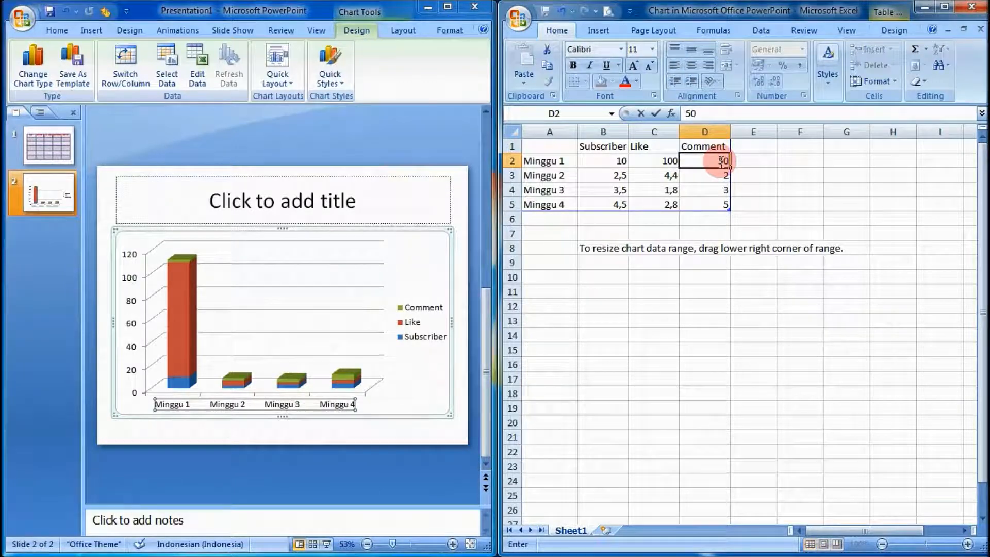
key(Return)
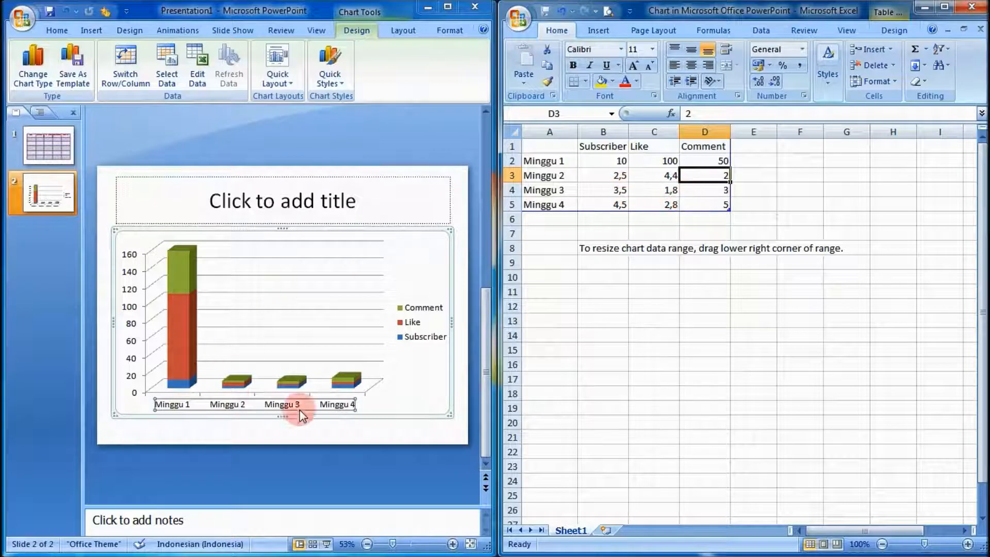
click(349, 286)
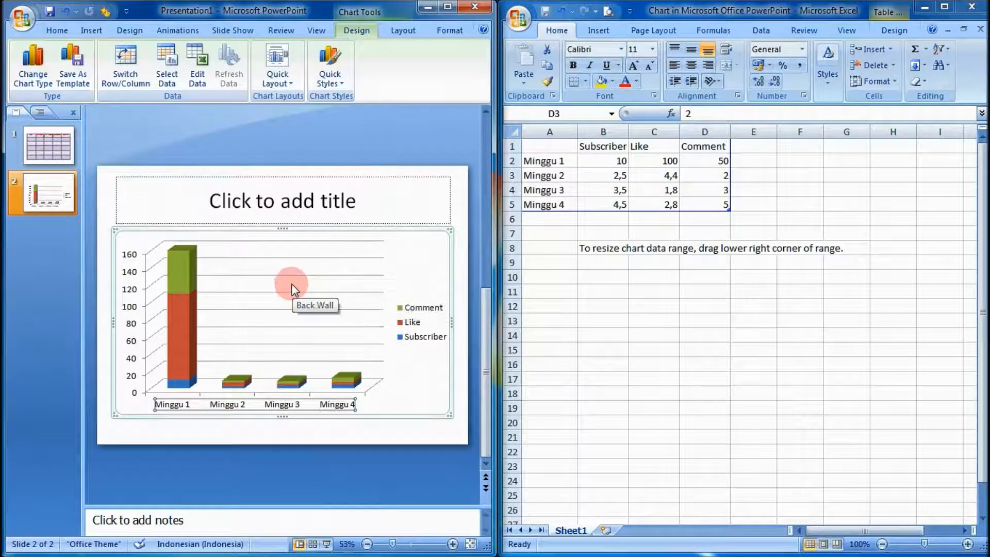
right_click(231, 229)
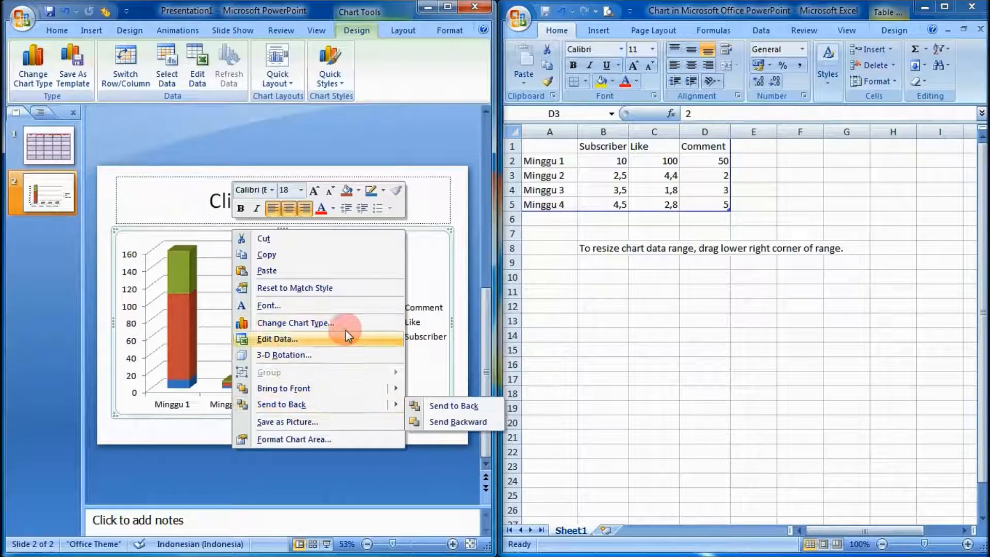
click(318, 327)
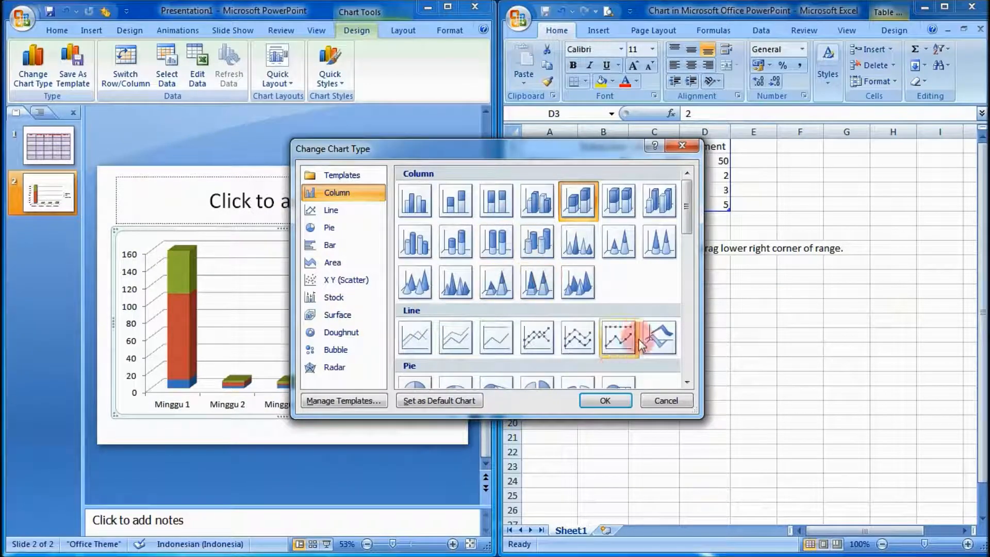
click(673, 406)
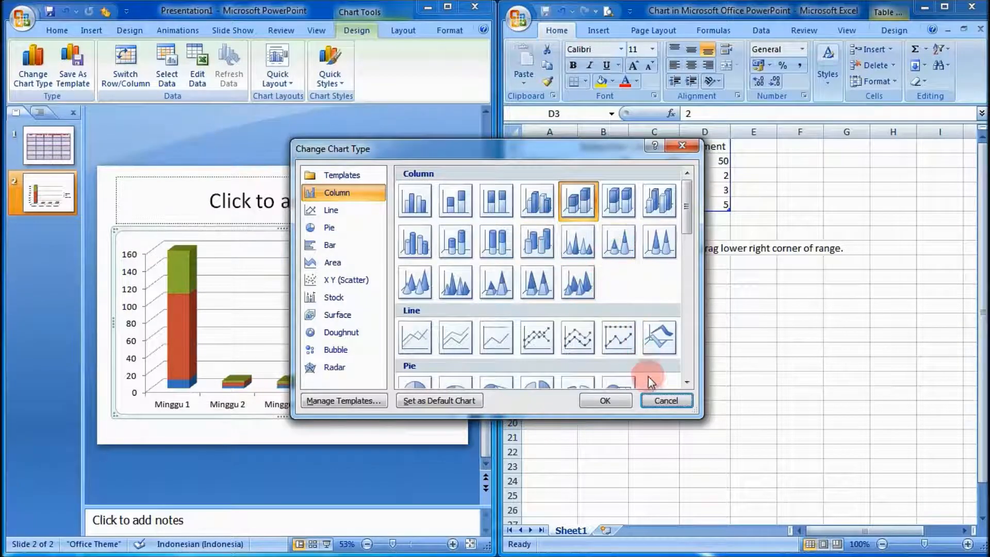
click(675, 400)
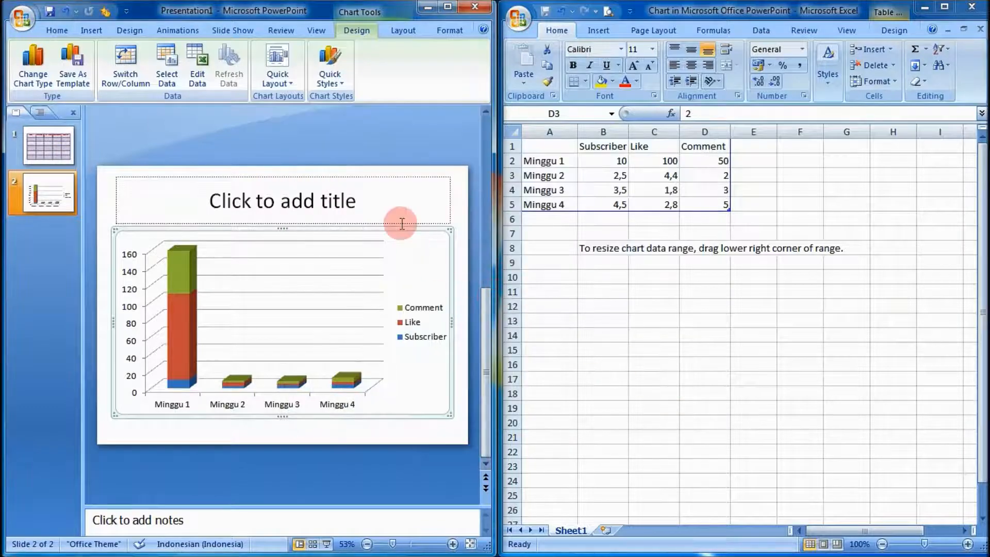
- Try the chart layout with a title and bottom legend, and the one with data labels and a top legend
click(278, 77)
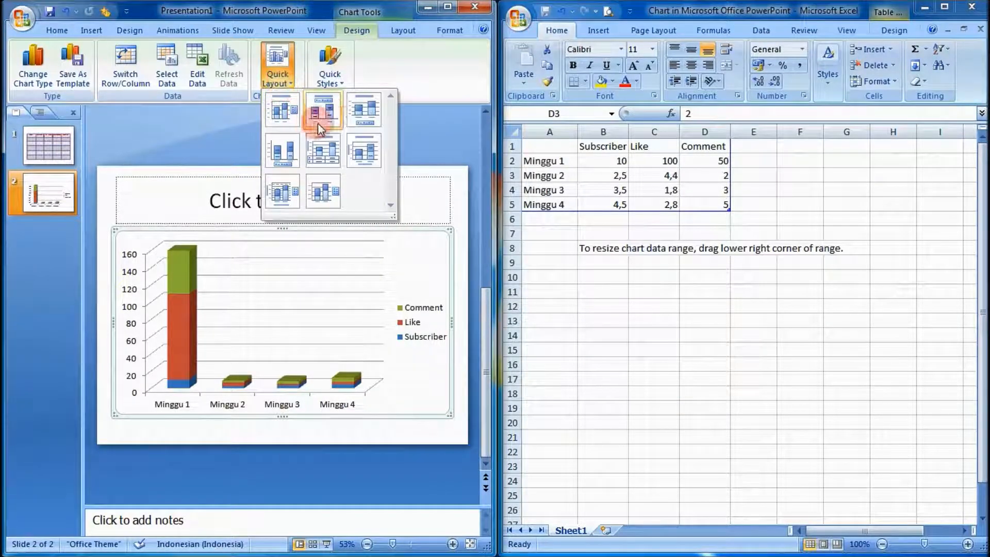
click(363, 121)
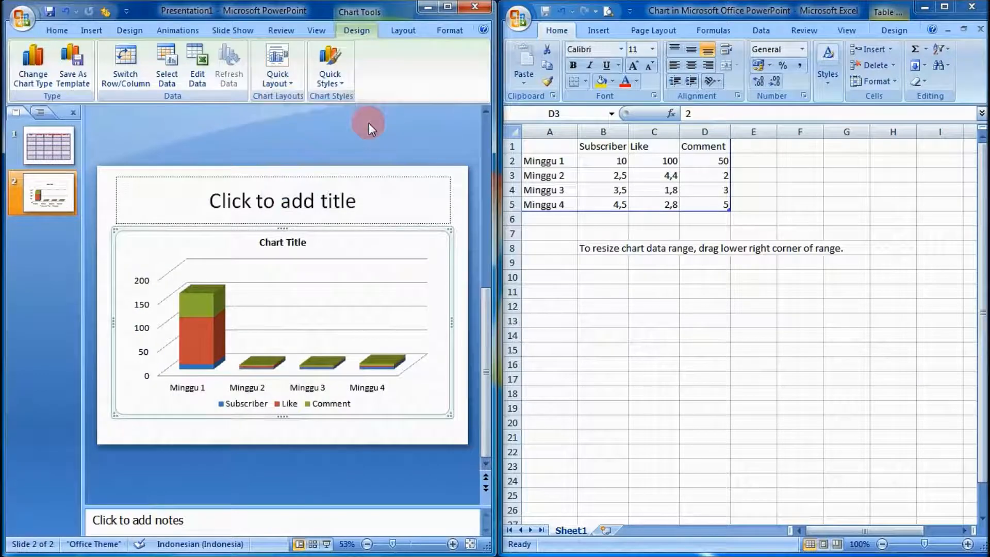
click(296, 94)
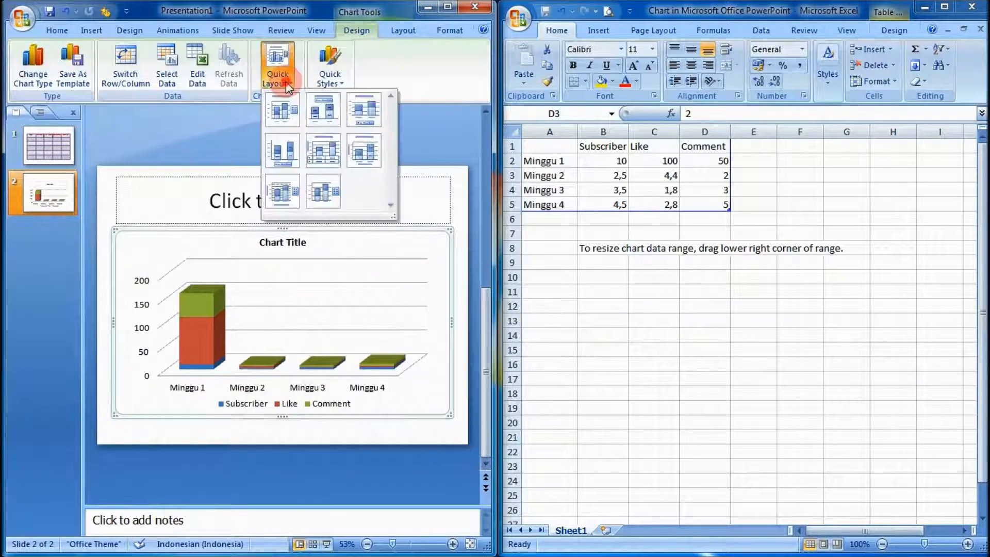
click(316, 117)
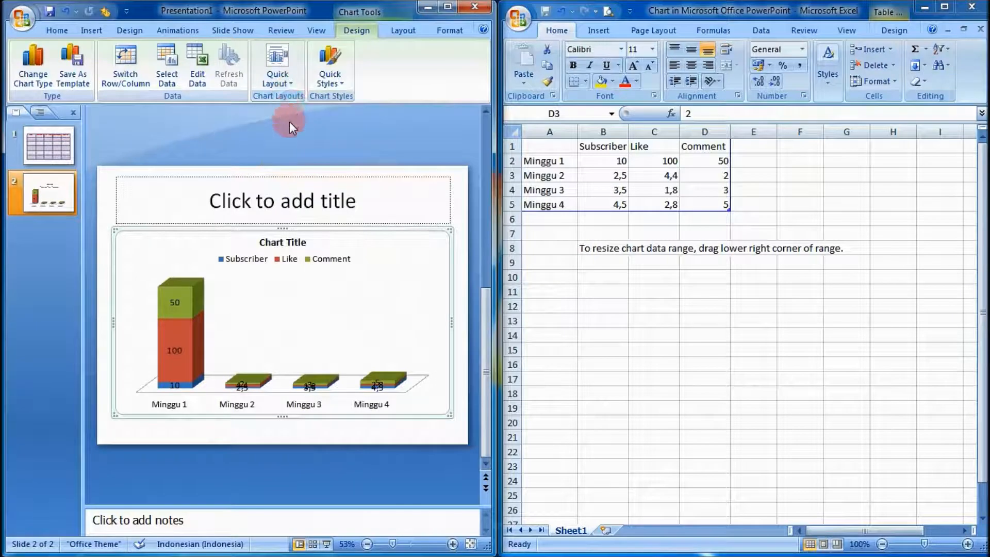
- Apply the chart layout with titles on both axes, dense gridlines and the legend beside the plot
click(279, 82)
click(316, 155)
click(282, 192)
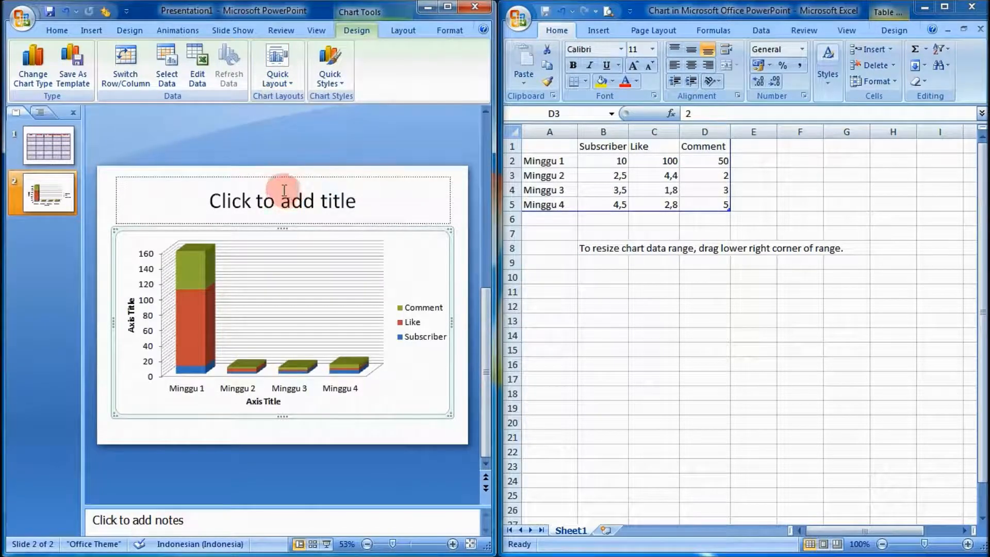
- Maximize the presentation window and try several chart colour styles, finishing with the teal style
click(447, 7)
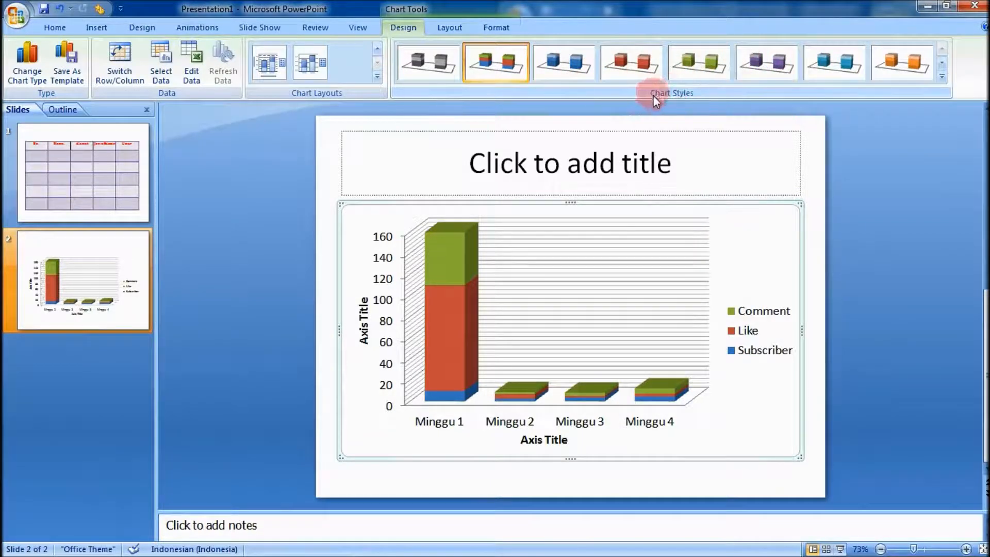
click(768, 71)
click(699, 65)
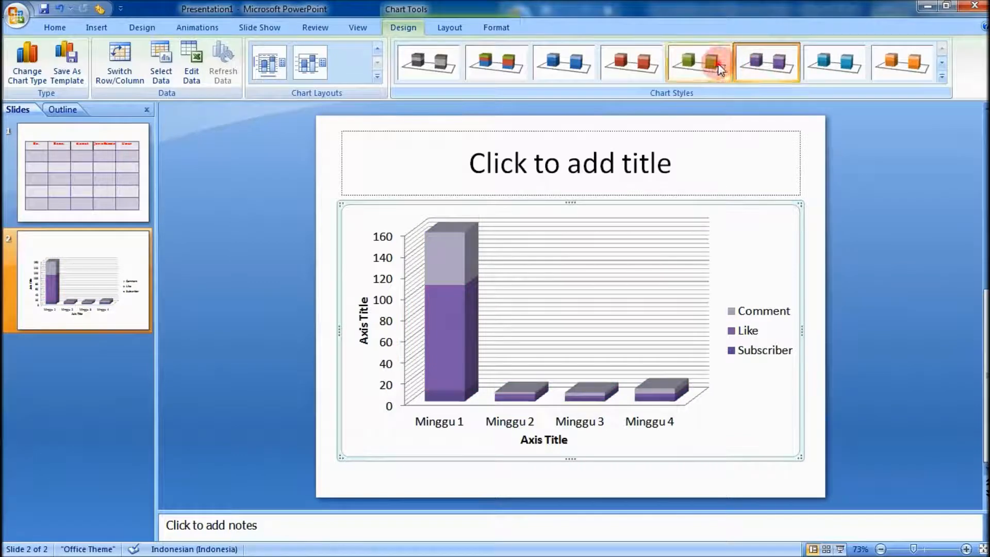
click(629, 67)
click(553, 66)
click(524, 66)
click(440, 66)
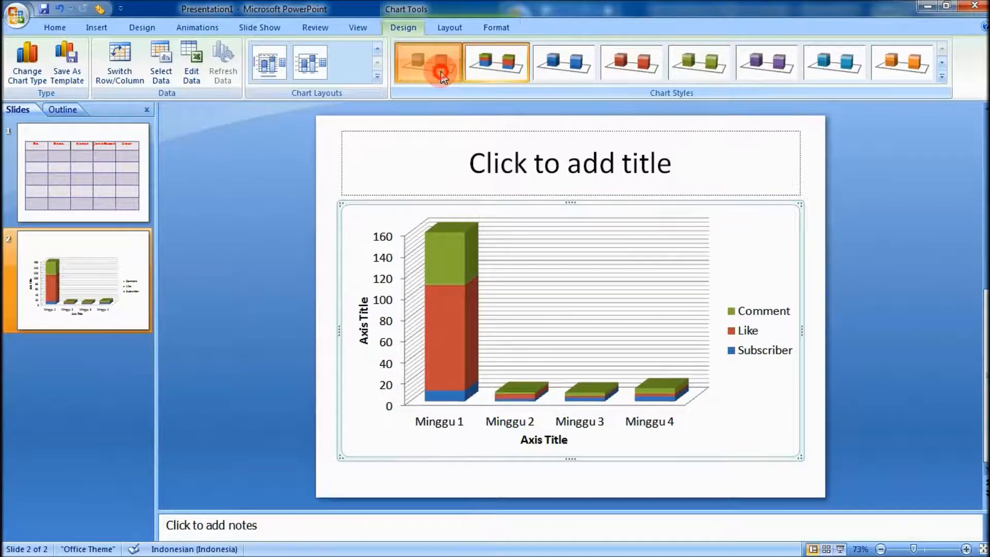
click(835, 66)
click(901, 64)
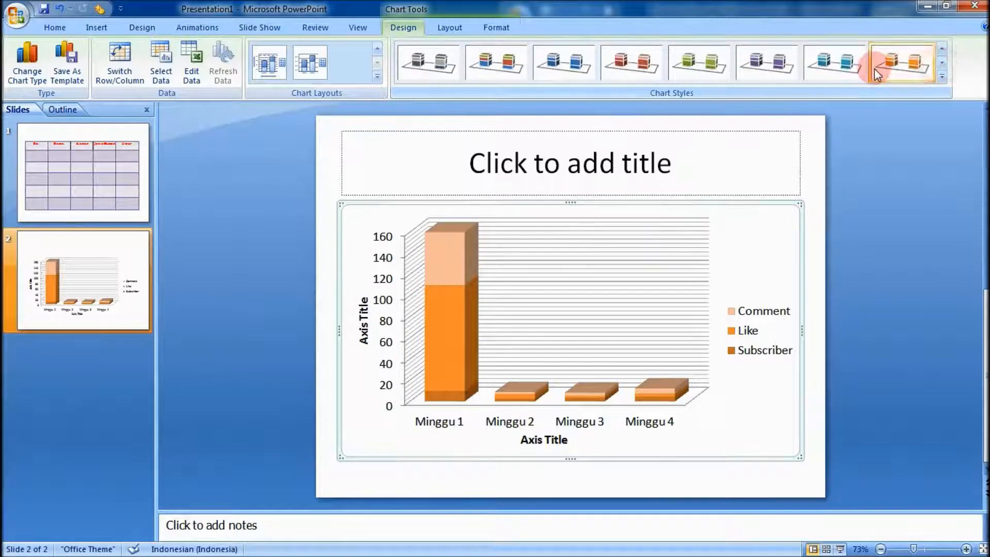
click(835, 65)
click(766, 66)
click(698, 75)
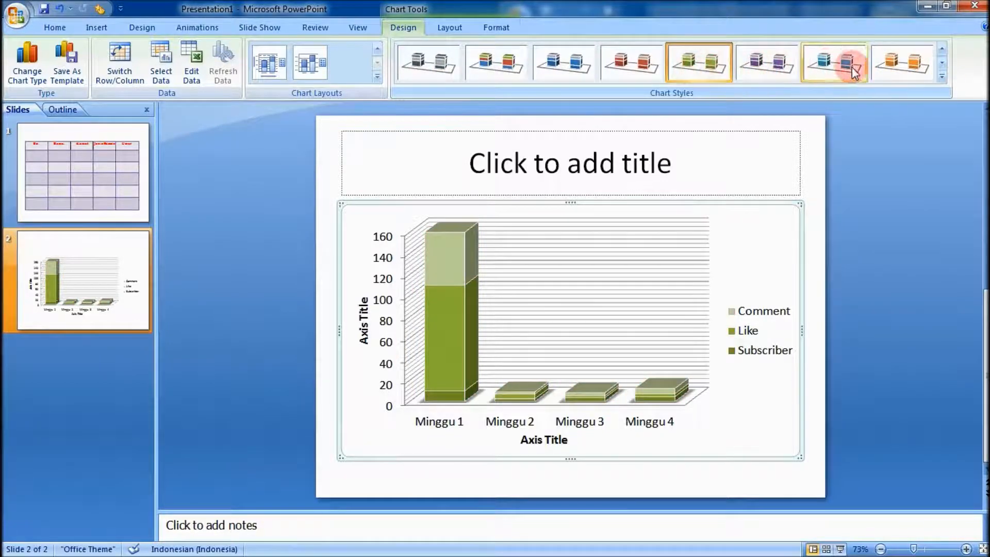
click(838, 70)
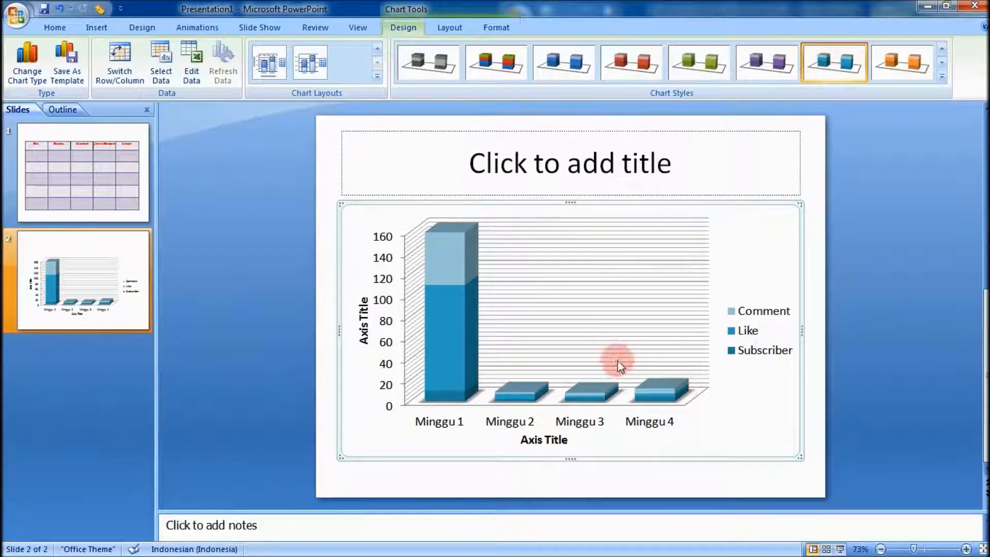
click(547, 443)
drag(568, 442, 523, 442)
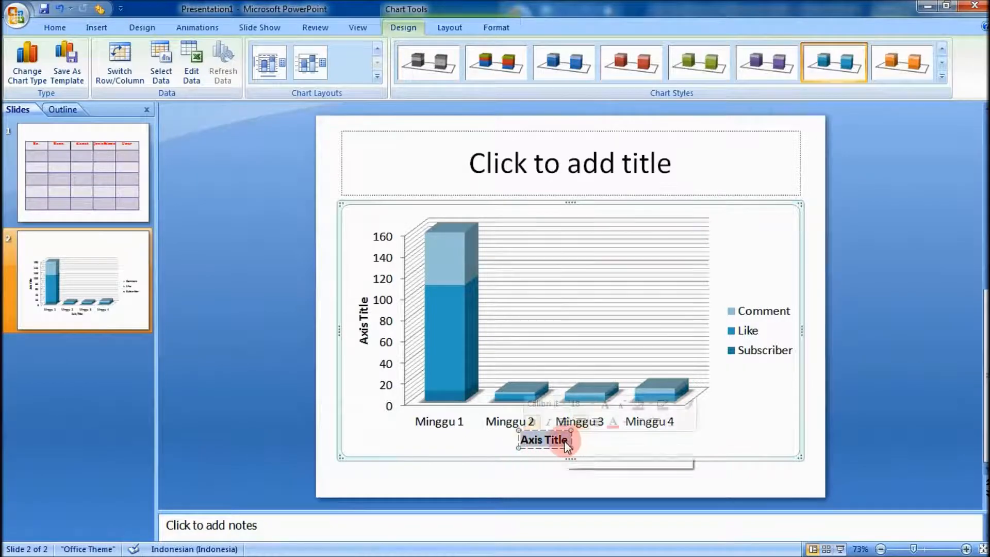
click(469, 421)
click(446, 425)
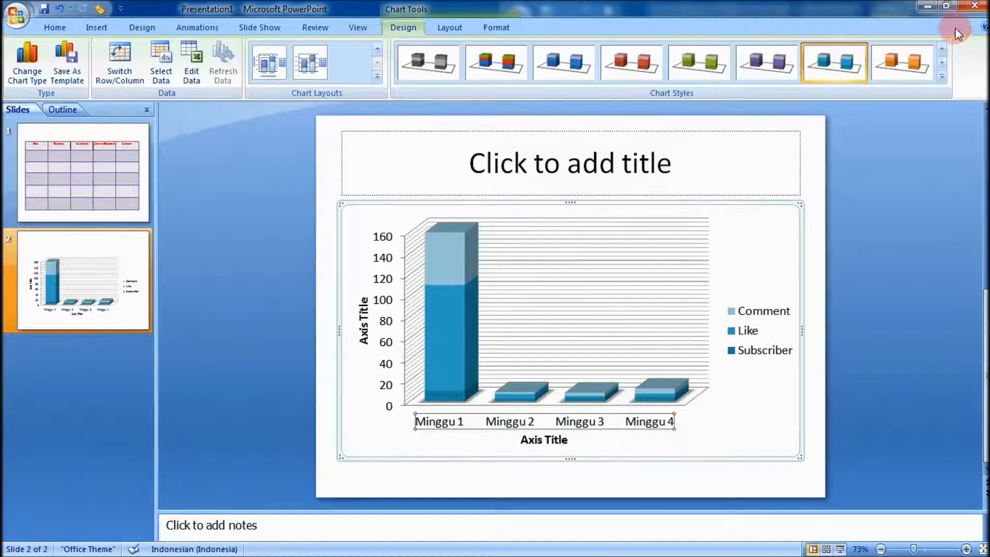
- Restore the presentation window beside the chart data workbook and close that workbook
click(944, 7)
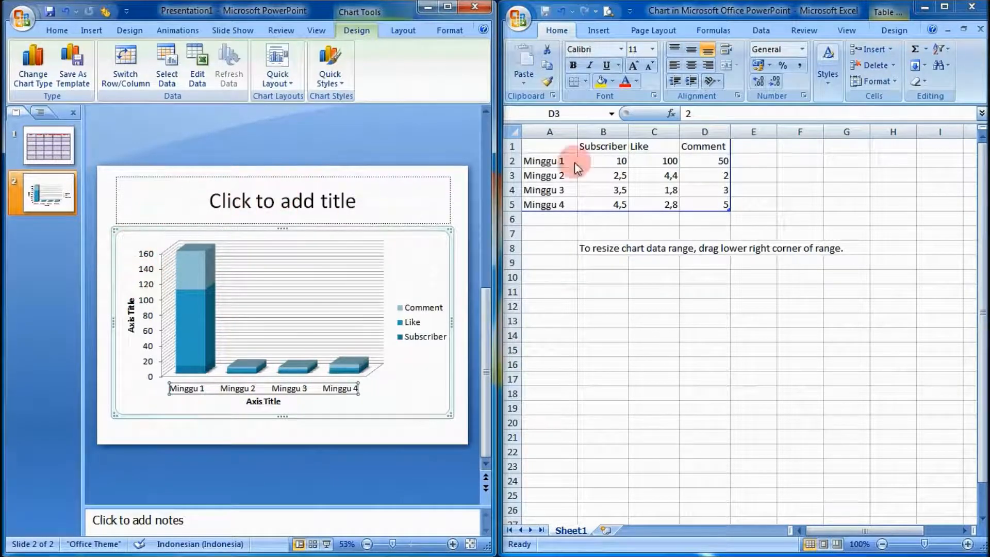
click(972, 8)
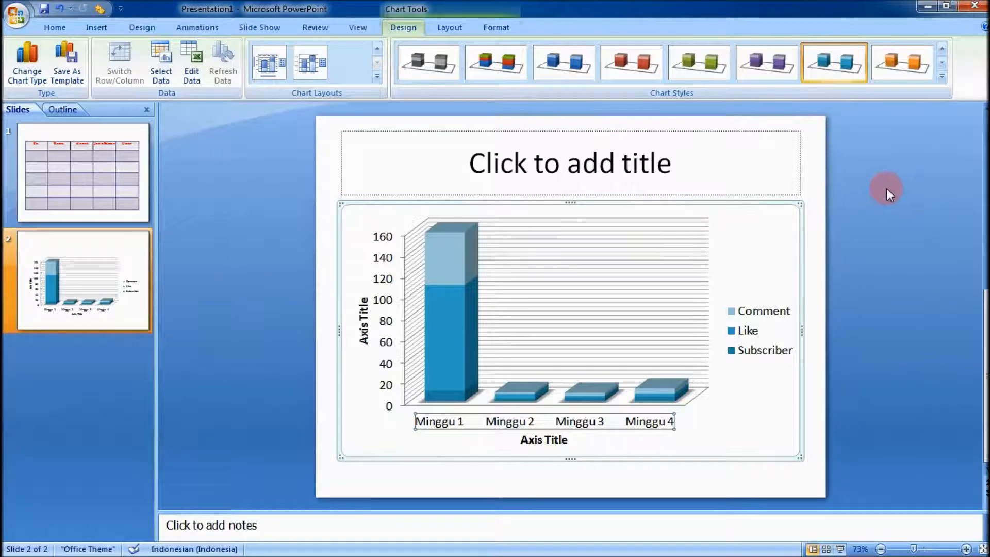
right_click(494, 229)
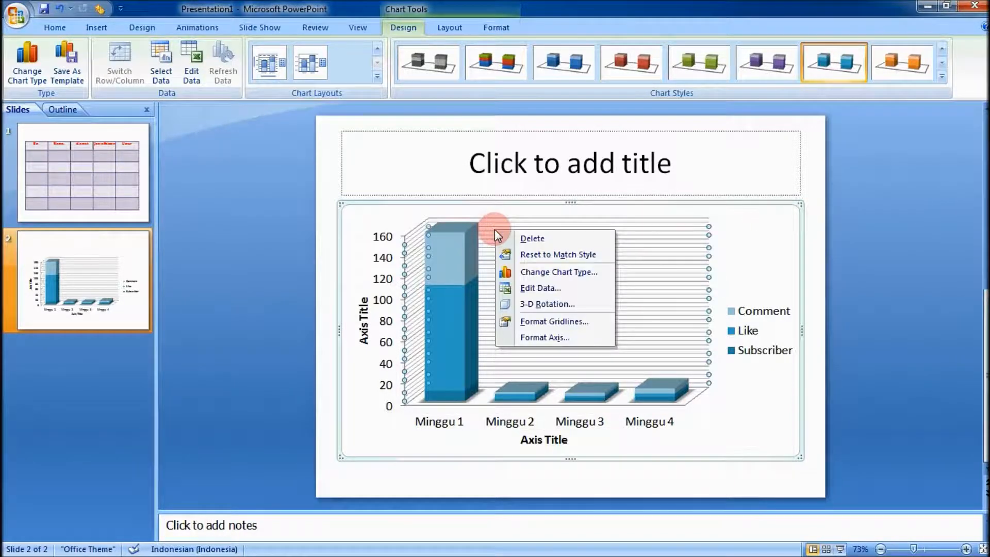
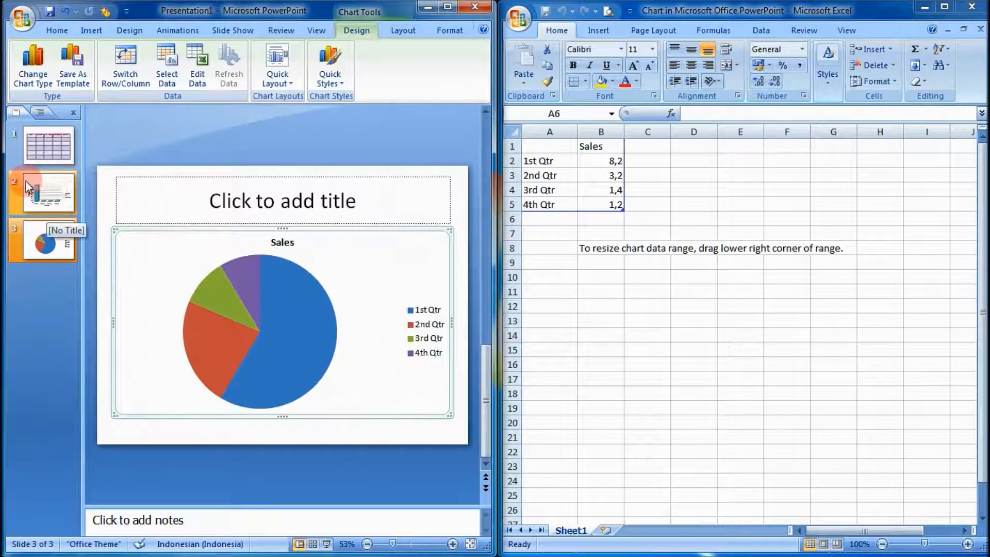
- Rename the Sales heading in the pie chart's data as Total
click(600, 146)
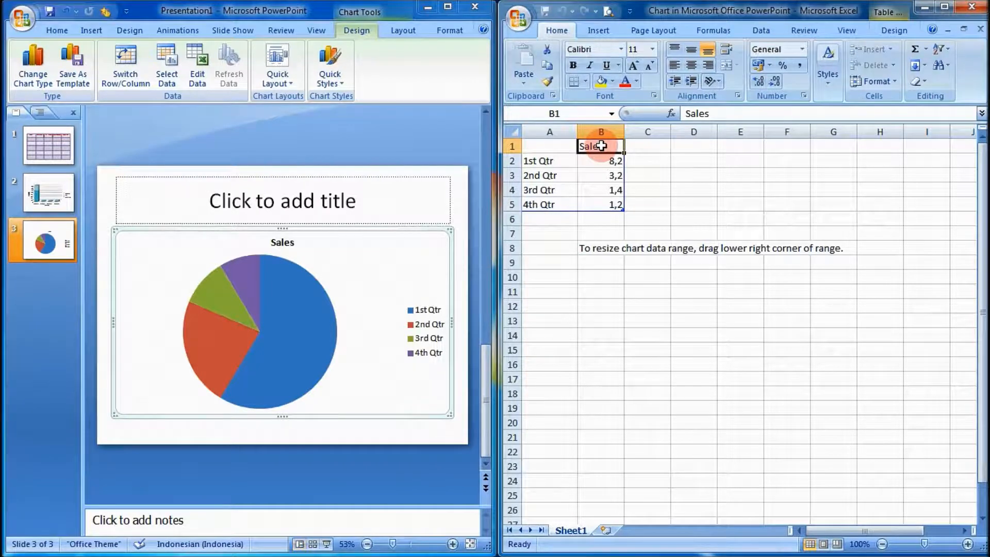
text(Total)
key(Return)
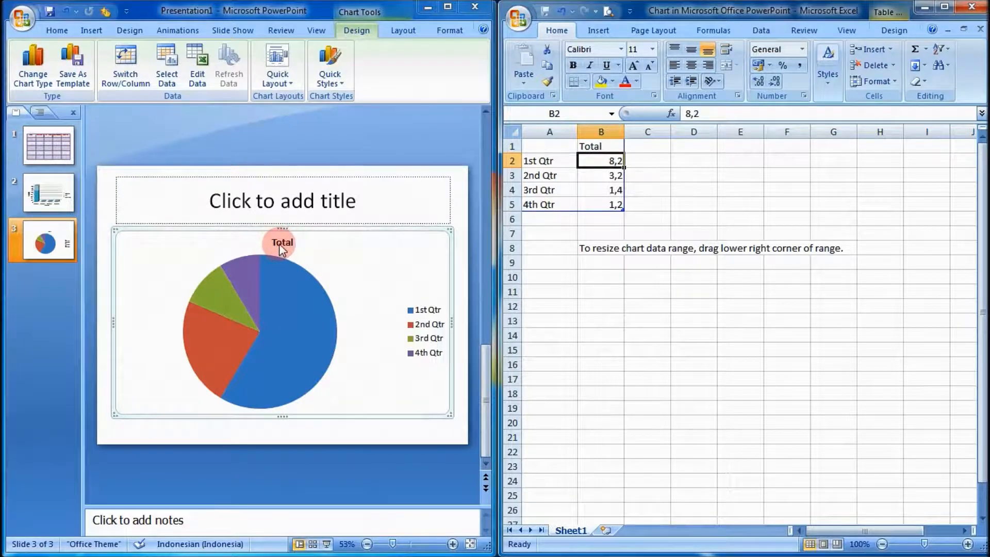
- Rename the pie chart's first category as Minggu 1 and fill the label down the column through Minggu 4
click(538, 161)
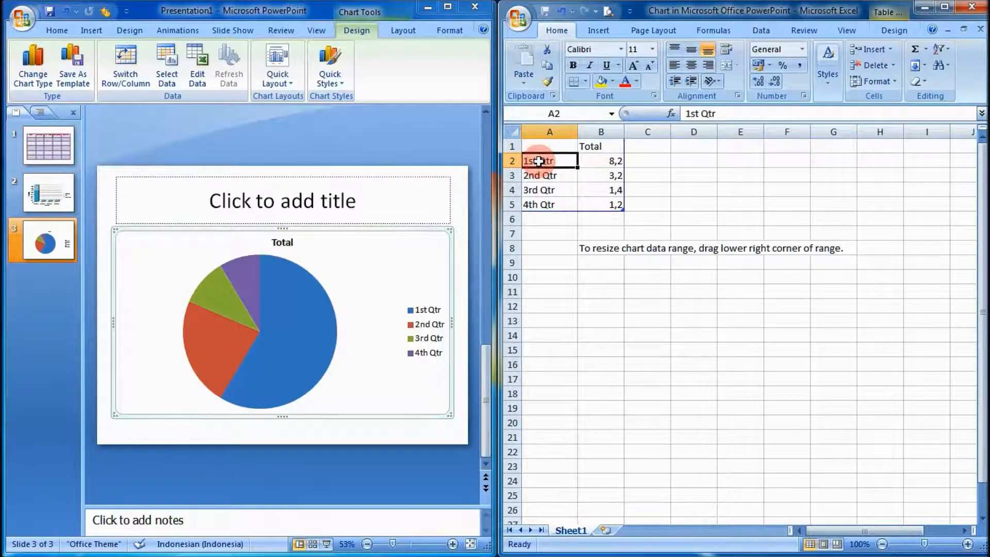
text(Ming)
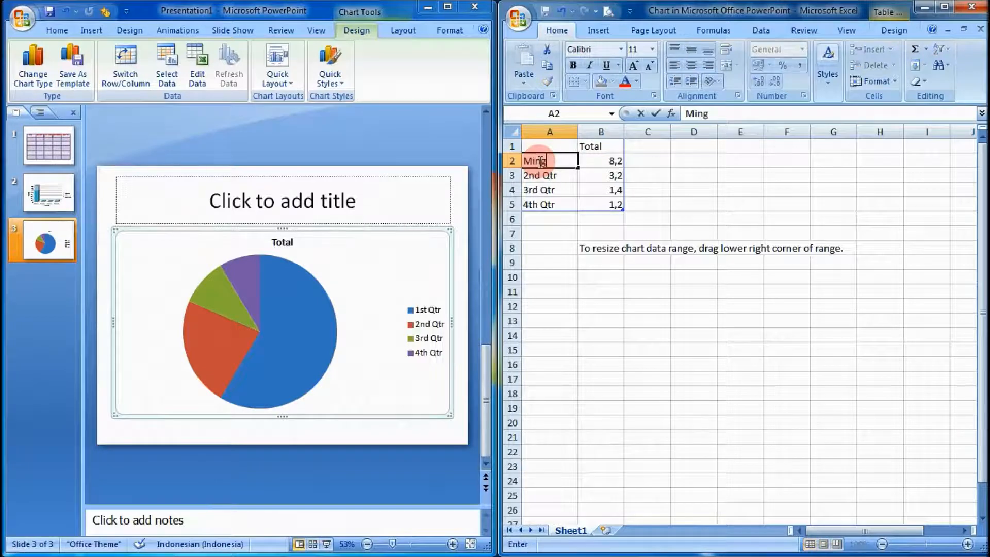
text(gu 1)
key(Return)
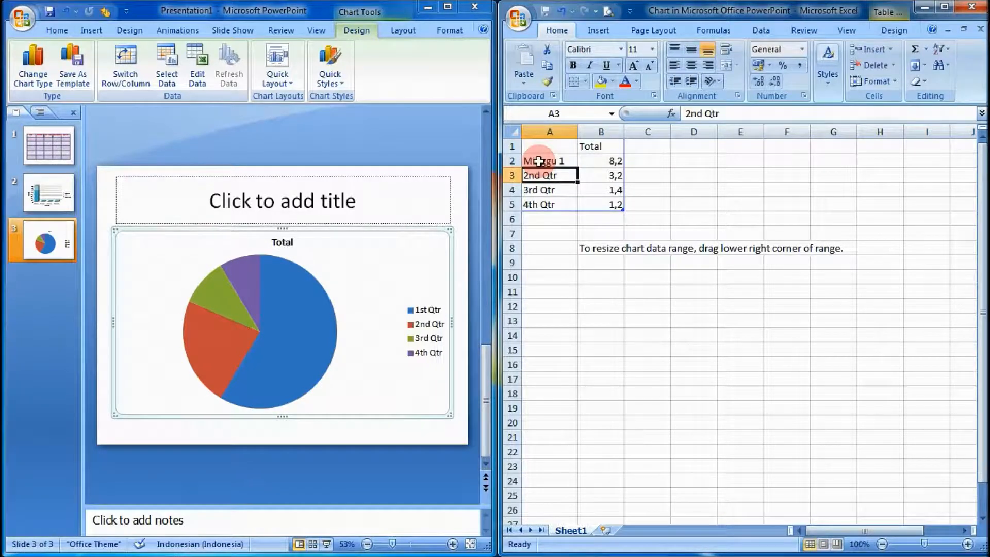
click(422, 324)
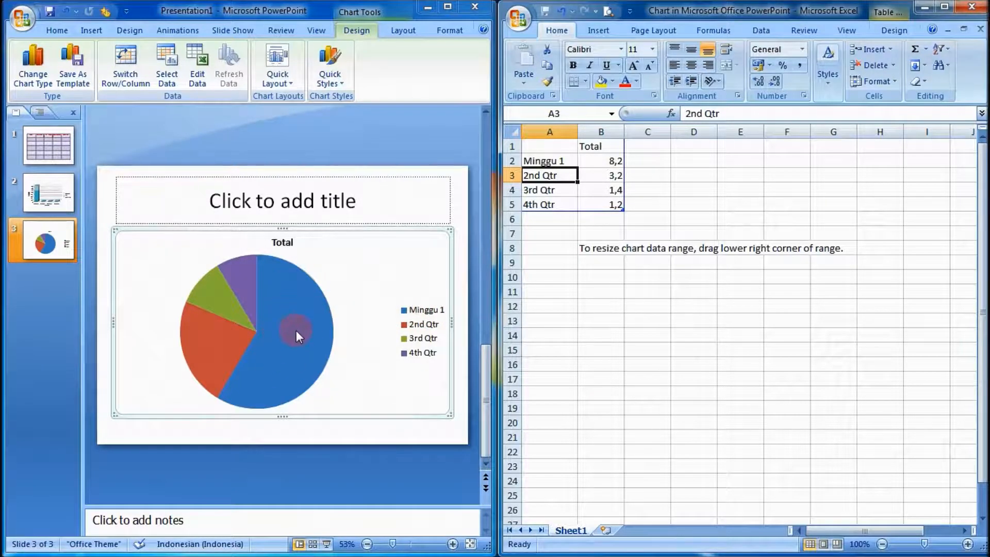
click(567, 161)
drag(577, 168, 577, 209)
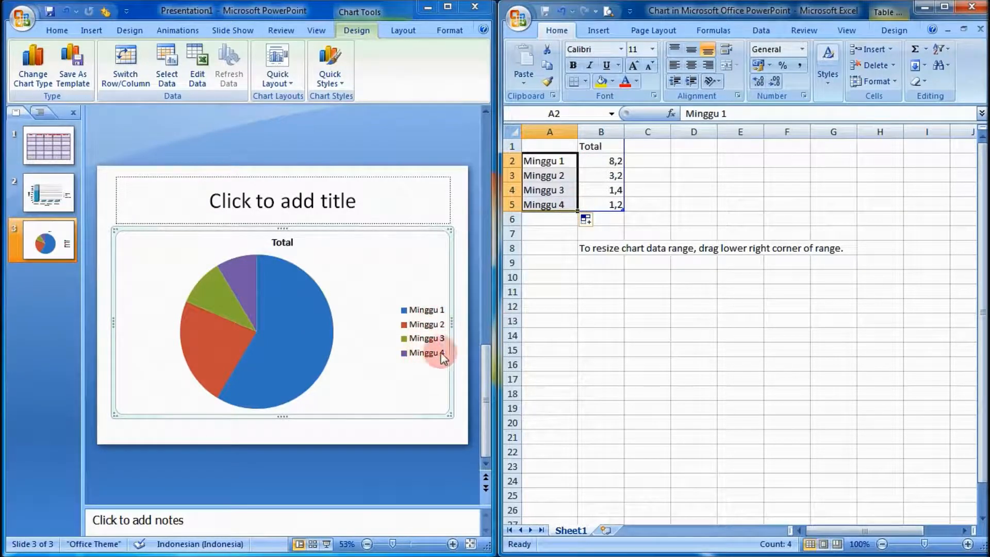
click(593, 162)
click(608, 177)
click(608, 191)
click(605, 205)
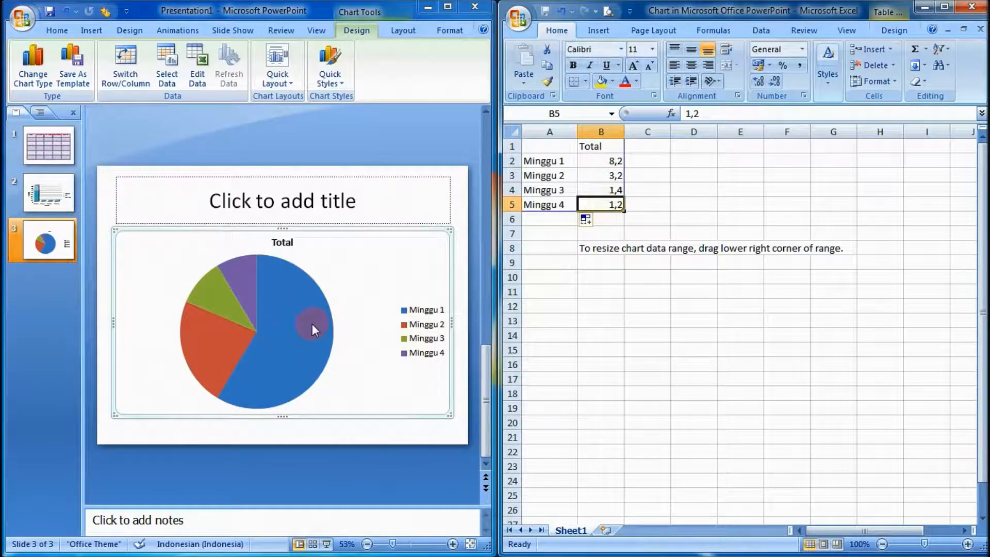
- Set the Total values to 10 for Minggu 1, 5 for Minggu 2, 20 for Minggu 3 and 100 for Minggu 4
click(612, 163)
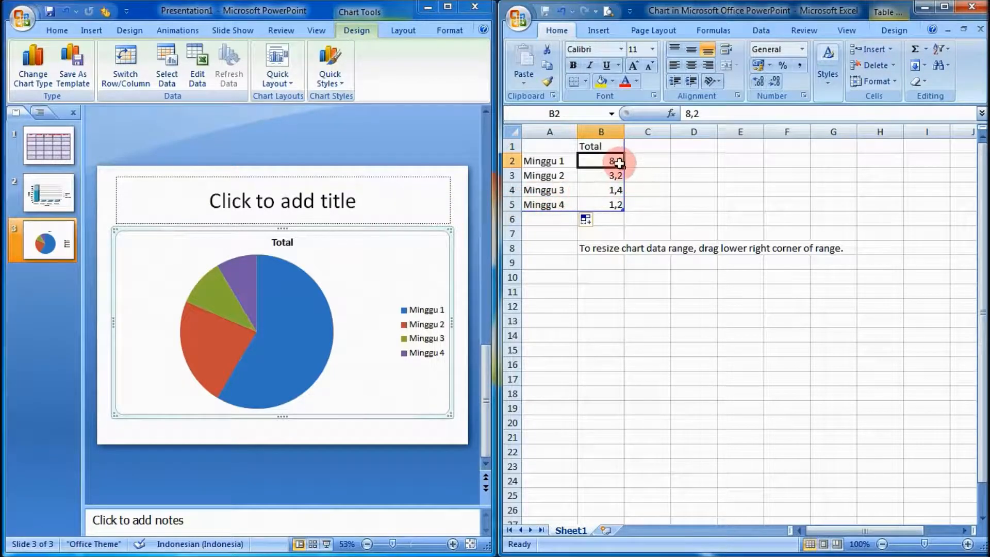
text(10)
key(Return)
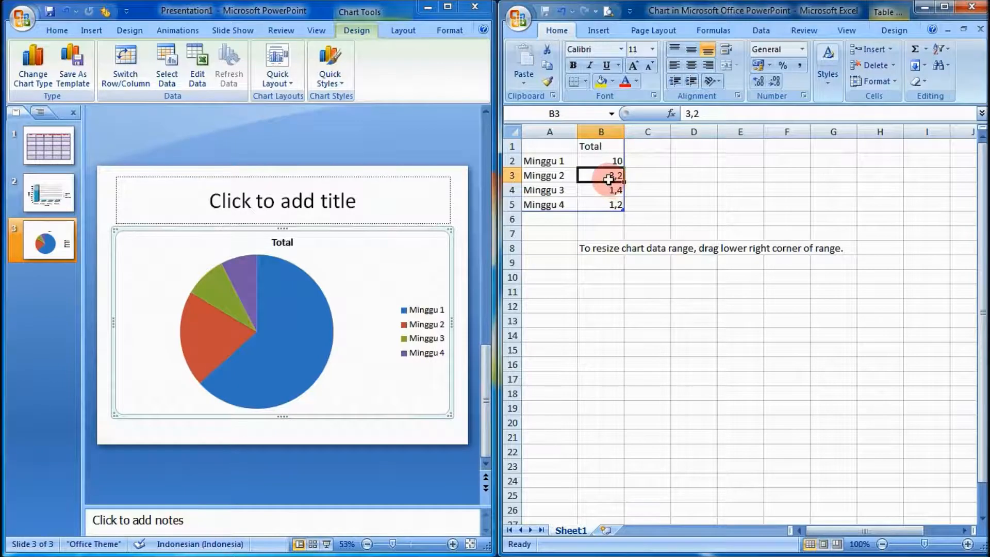
text(5)
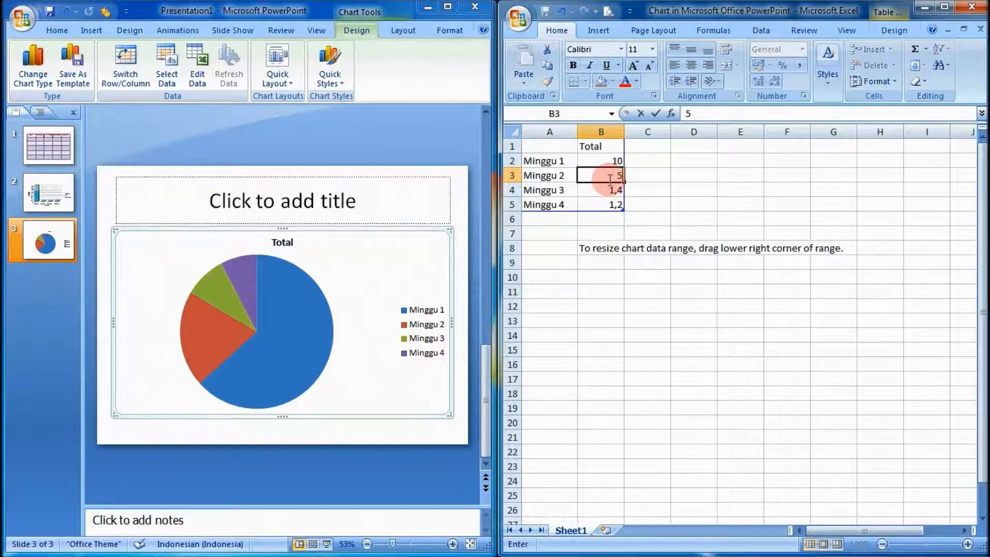
key(Return)
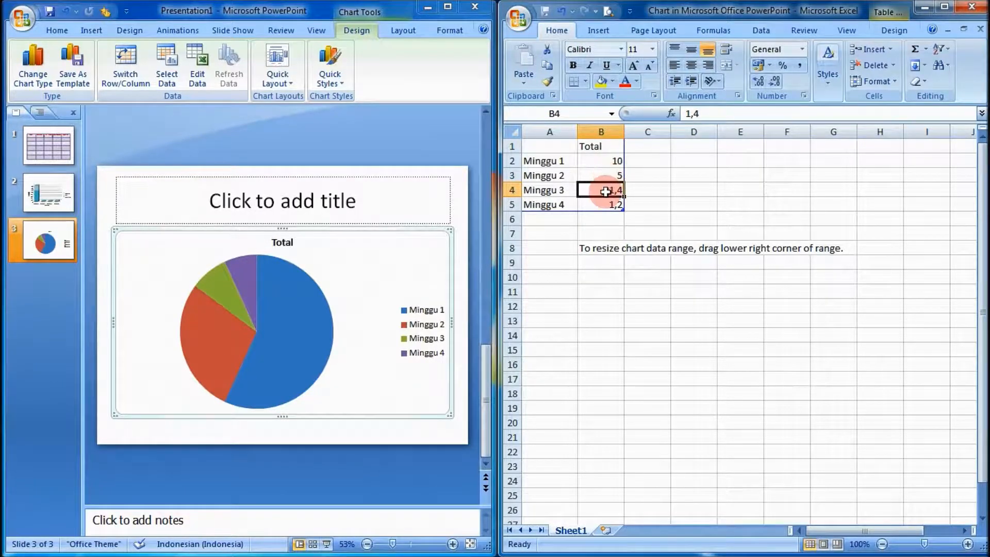
text(20)
key(Return)
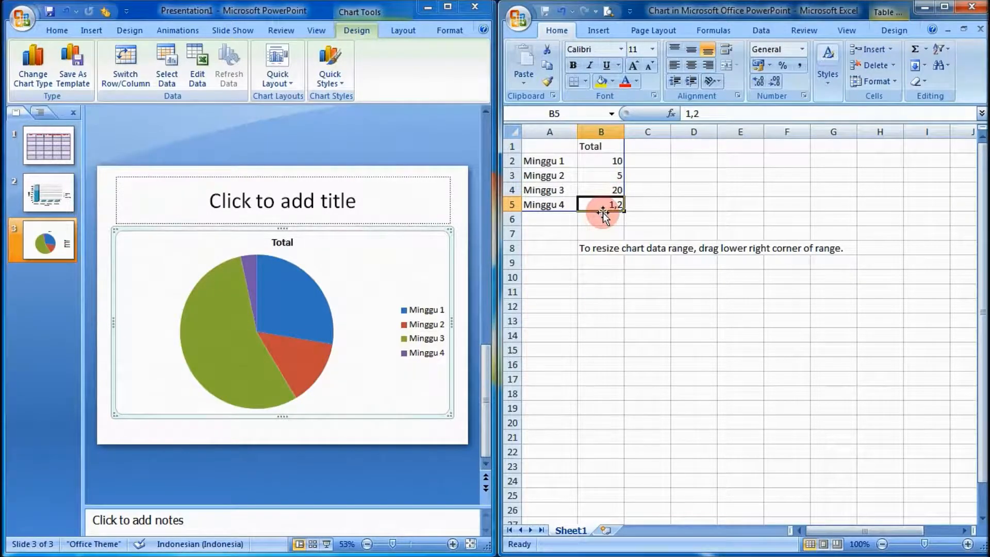
text(100)
key(Return)
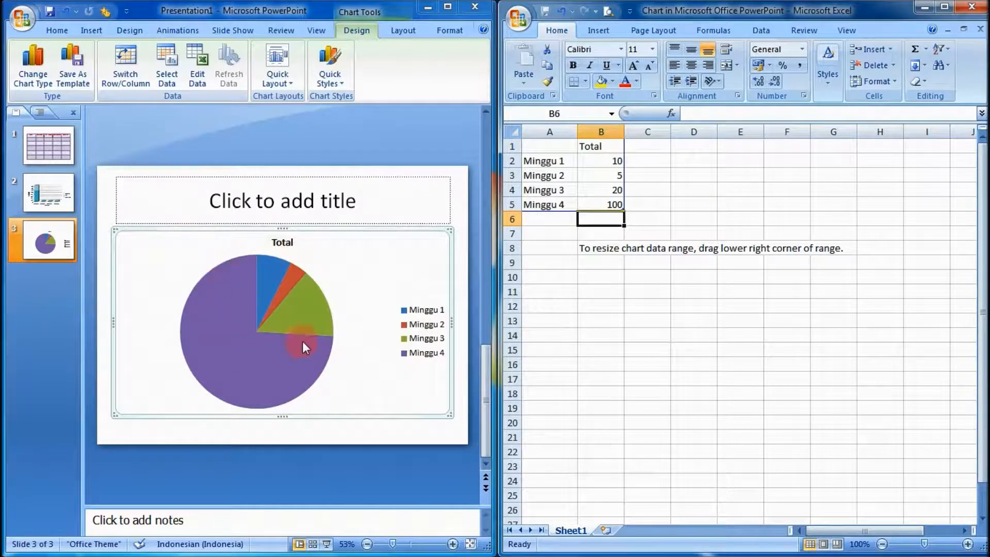
- Maximize the presentation window and give the pie chart the multicoloured chart style with thin white slice borders
click(452, 8)
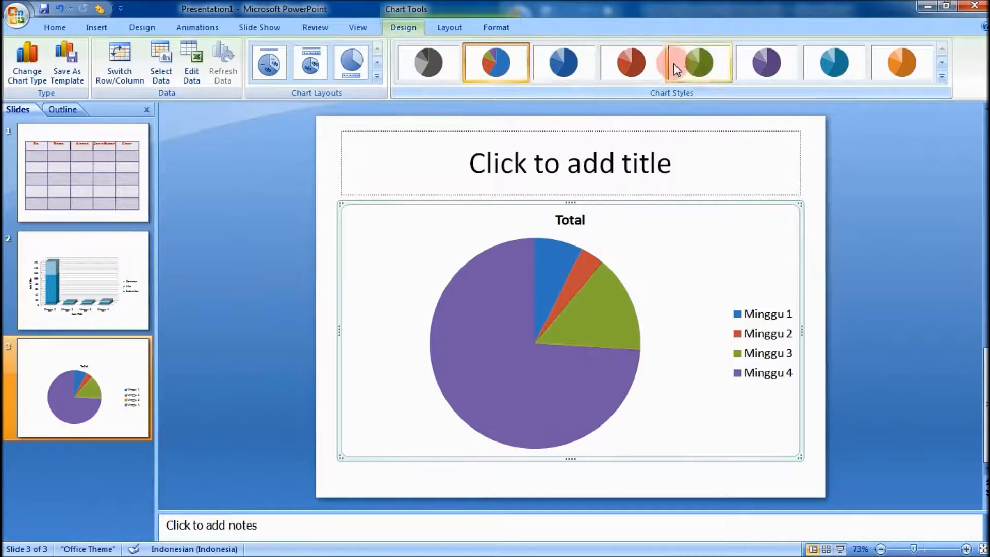
click(830, 65)
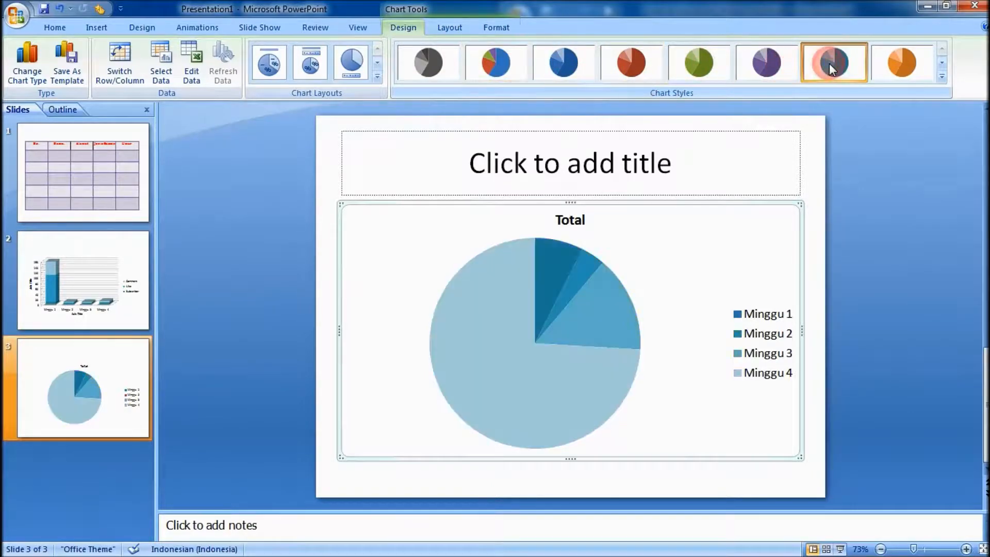
click(547, 75)
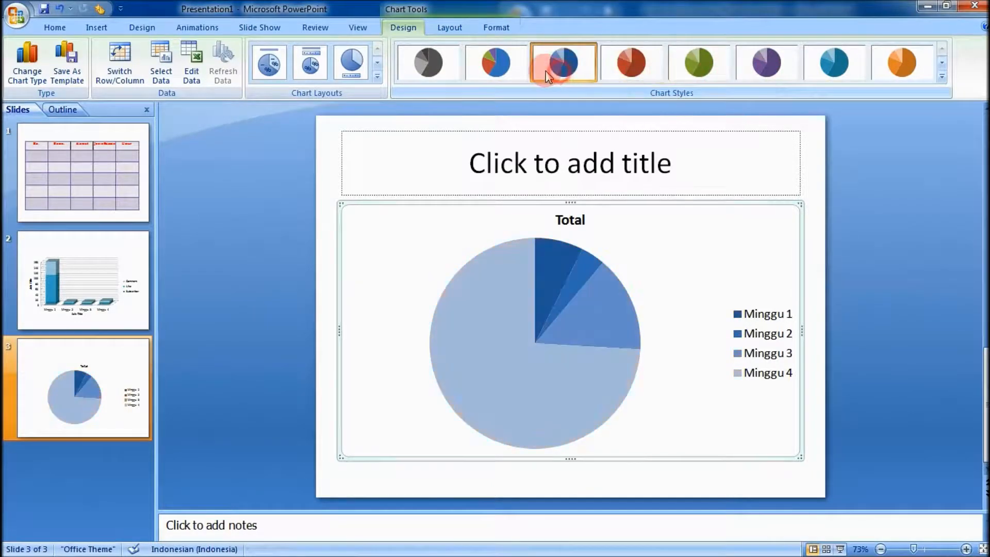
click(939, 63)
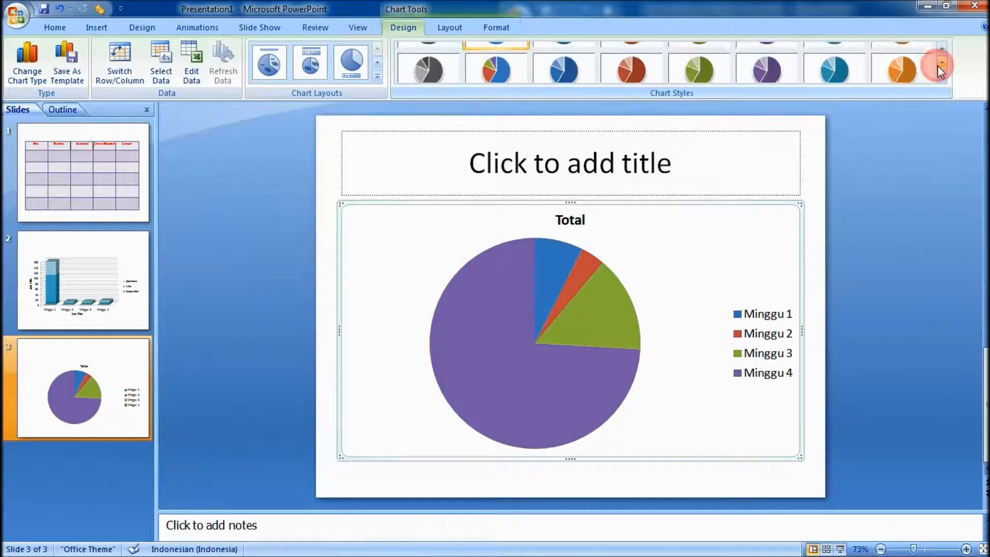
click(773, 72)
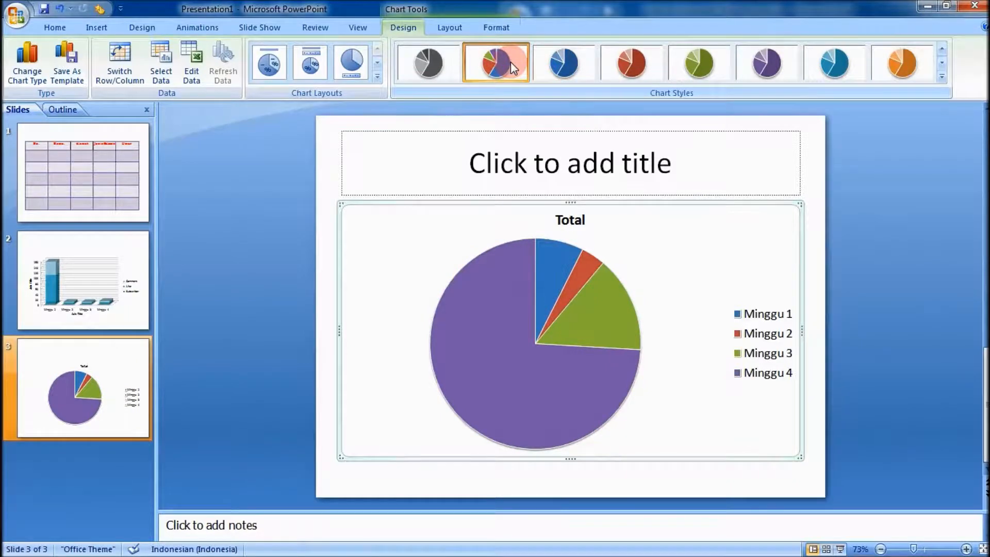
- Try several chart layouts on the pie chart, including a legend below, category names on the slices, and names with values
click(290, 69)
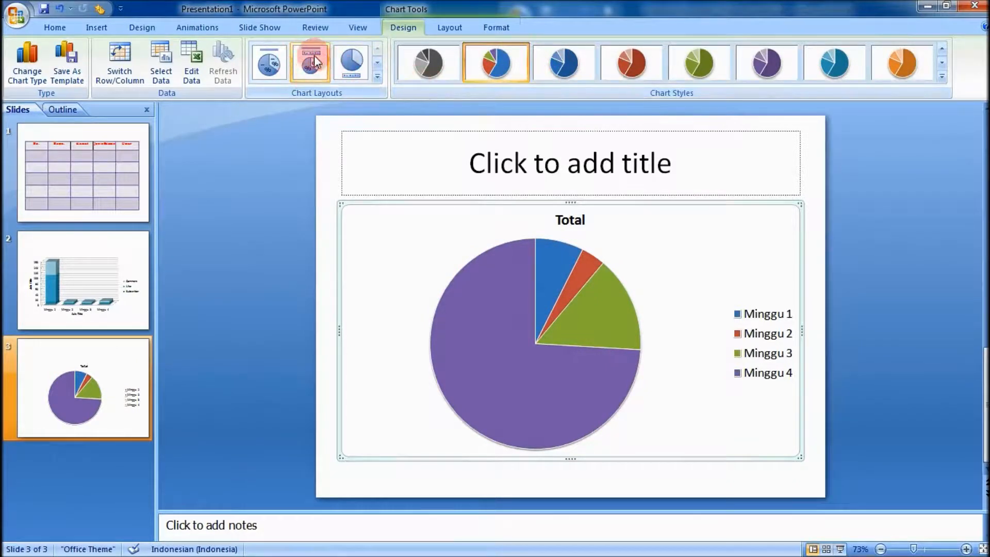
click(308, 70)
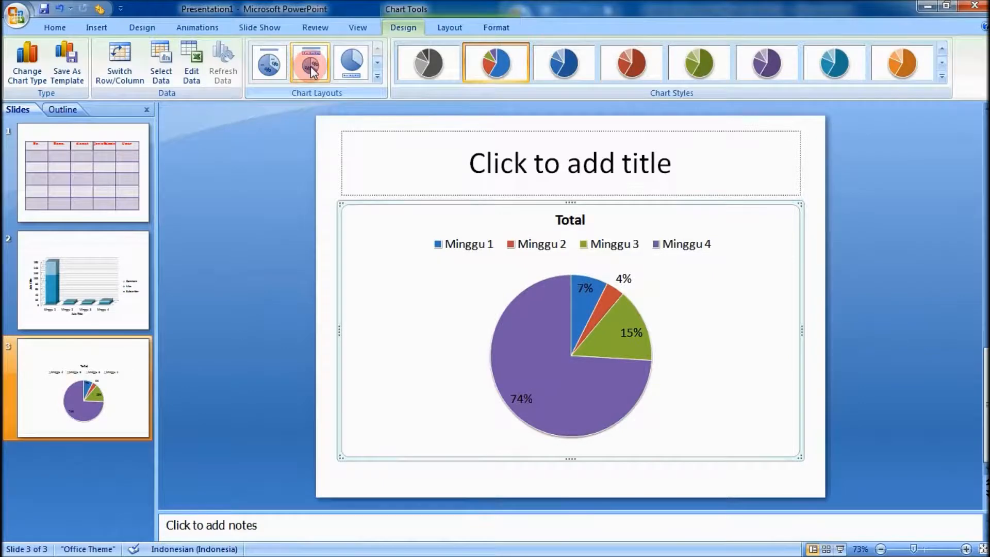
click(358, 65)
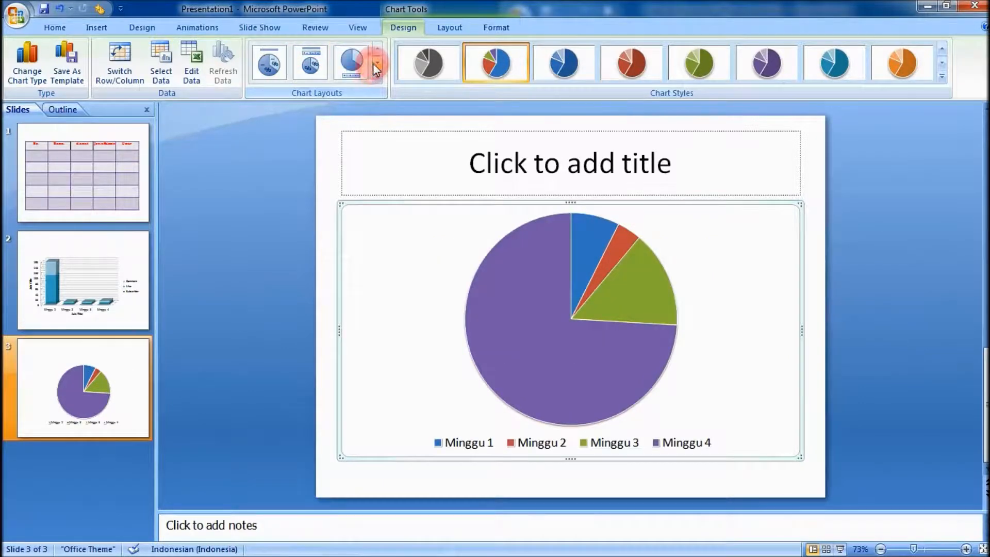
click(377, 62)
click(314, 67)
click(270, 65)
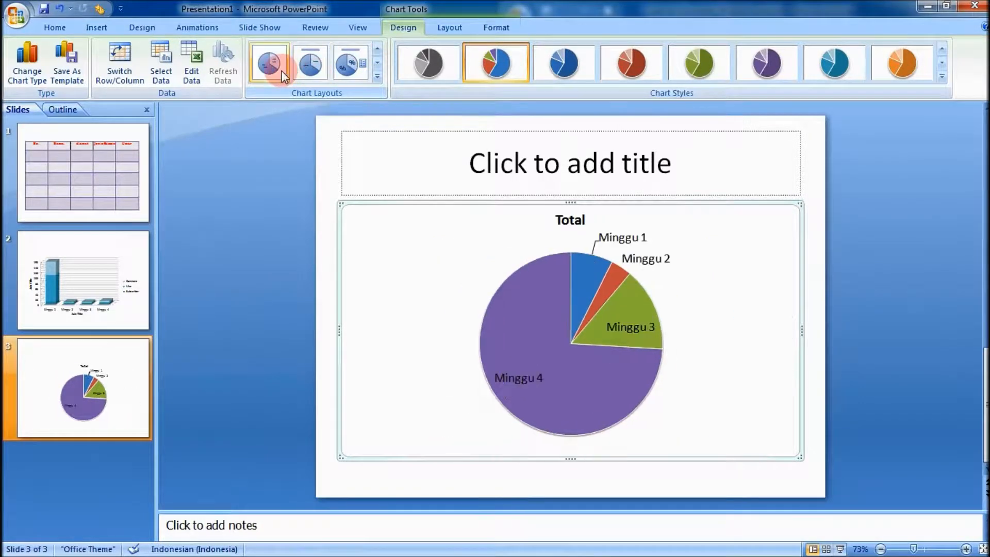
click(377, 62)
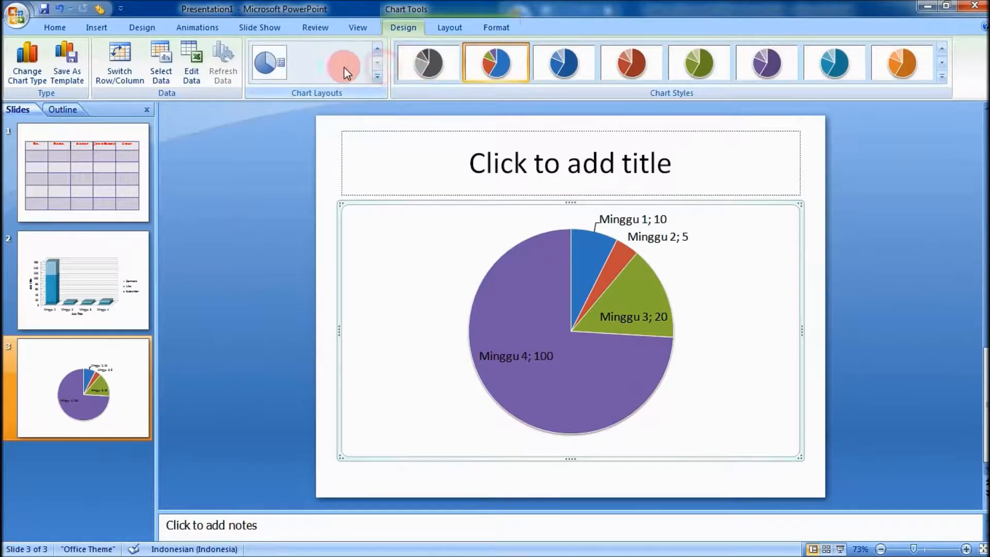
click(280, 63)
- Apply Layout 2 to the pie chart, with the legend under the chart title and percentages on the slices
click(377, 49)
click(377, 49)
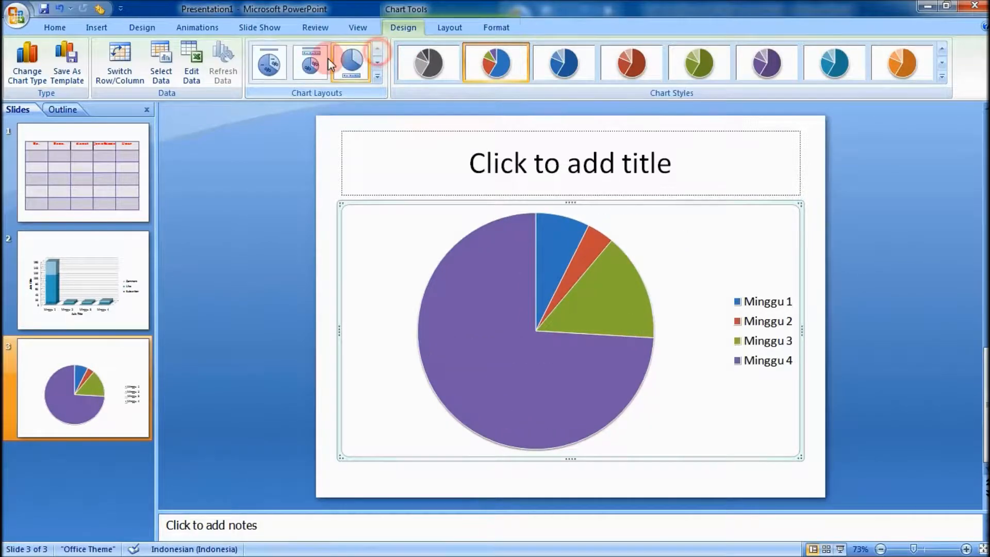
click(292, 65)
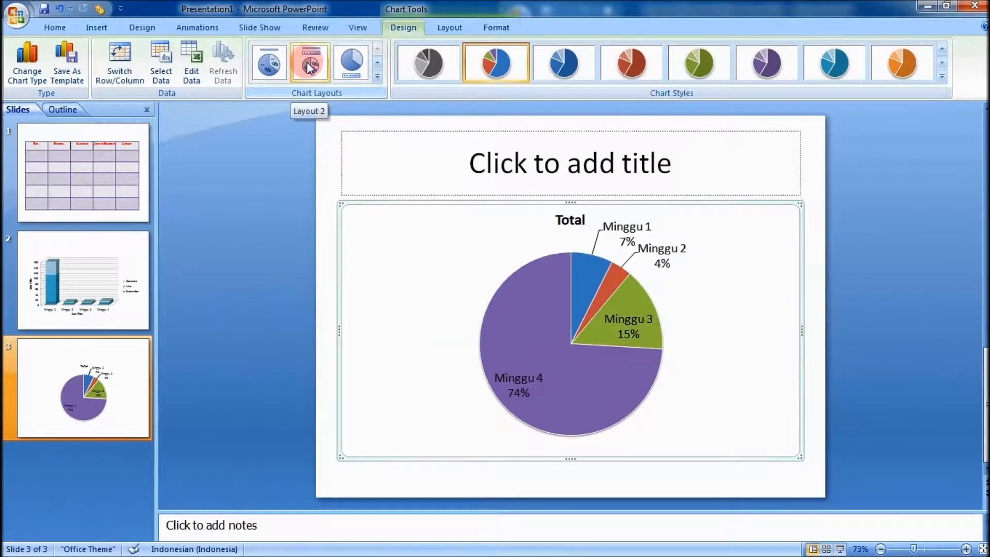
click(309, 66)
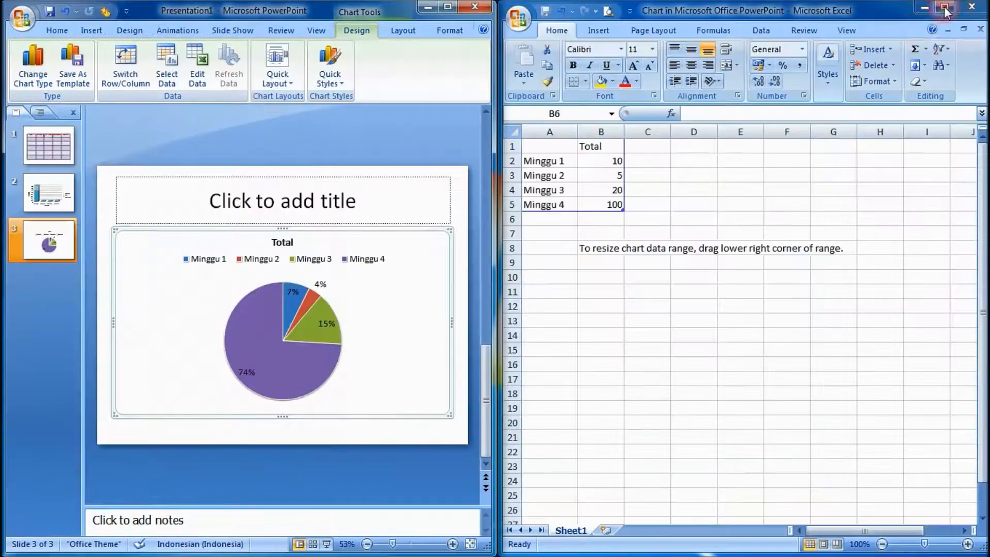
- Maximize the presentation window and open the Minggu 4 slice's percentage label for text editing
click(448, 7)
click(613, 422)
click(515, 393)
click(629, 277)
click(639, 328)
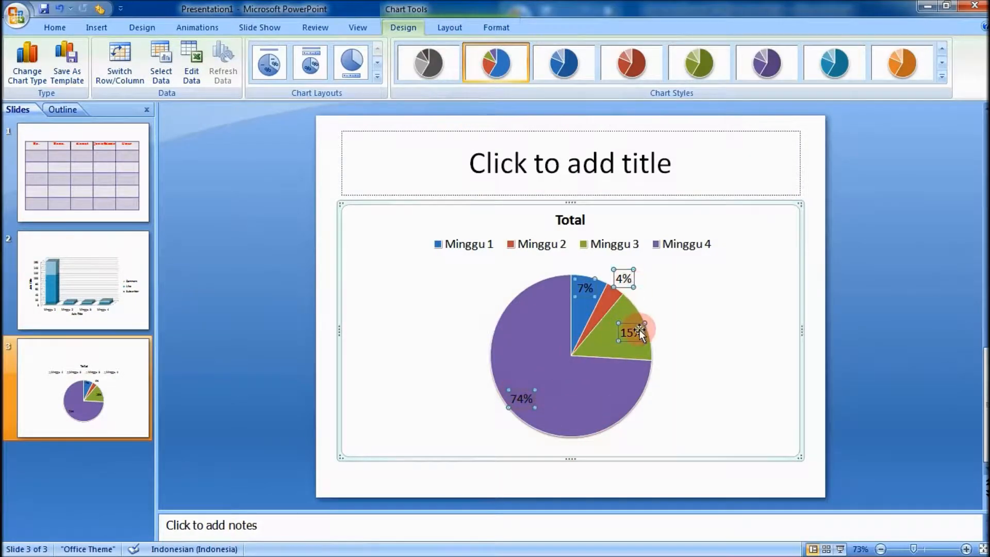
click(586, 288)
click(521, 399)
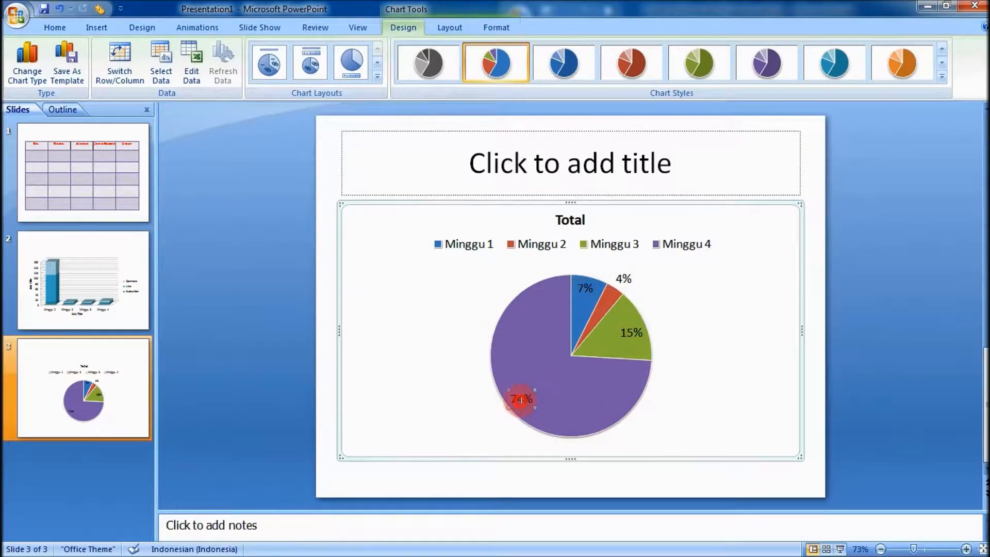
drag(530, 397, 498, 399)
click(519, 400)
drag(530, 398, 512, 403)
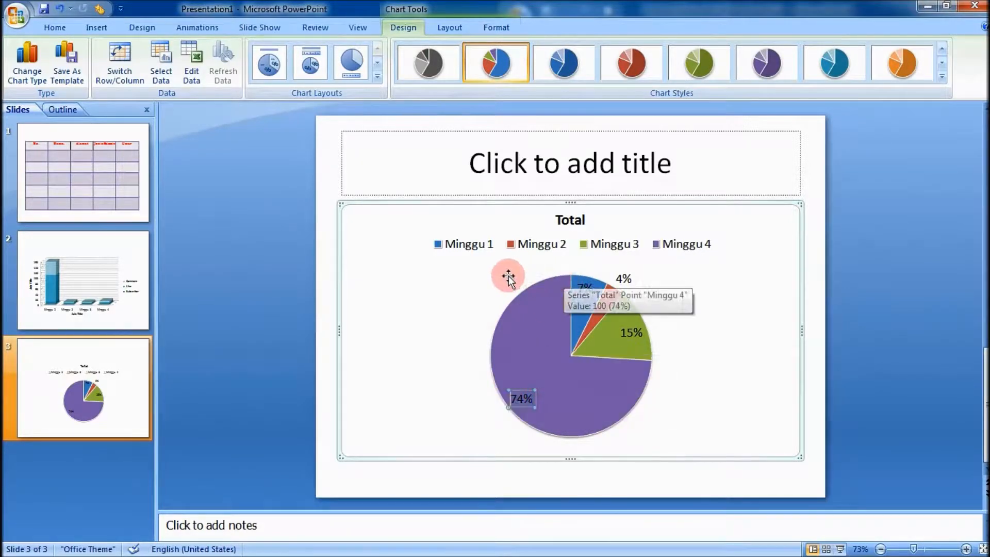
- Nudge the Minggu 1 percentage label slightly within its slice and select the Minggu 2 label
click(585, 285)
mouse_move(585, 285)
mouse_down()
mouse_move(552, 278)
mouse_move(595, 281)
mouse_up()
click(624, 279)
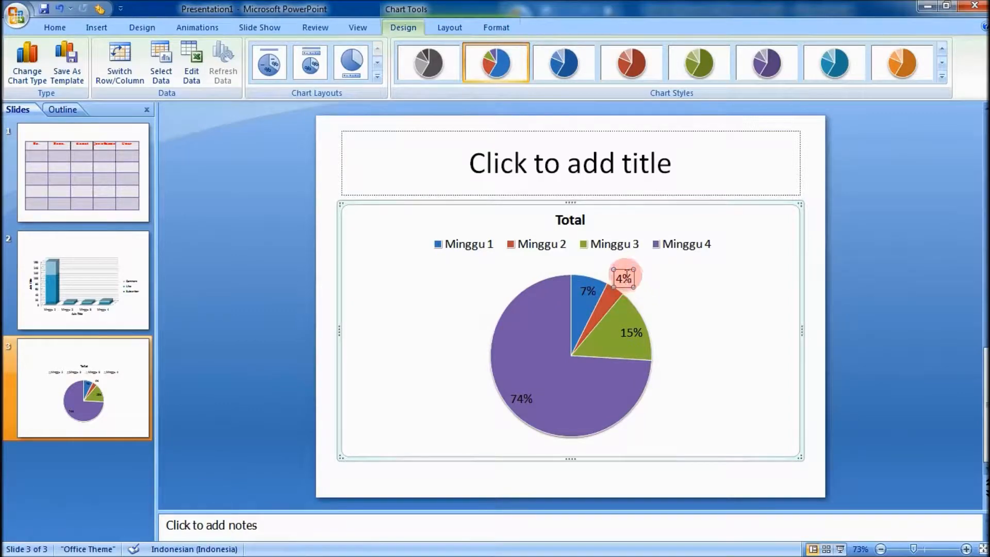
- Replace the text of the Minggu 3 slice's percentage label with 8%
click(630, 330)
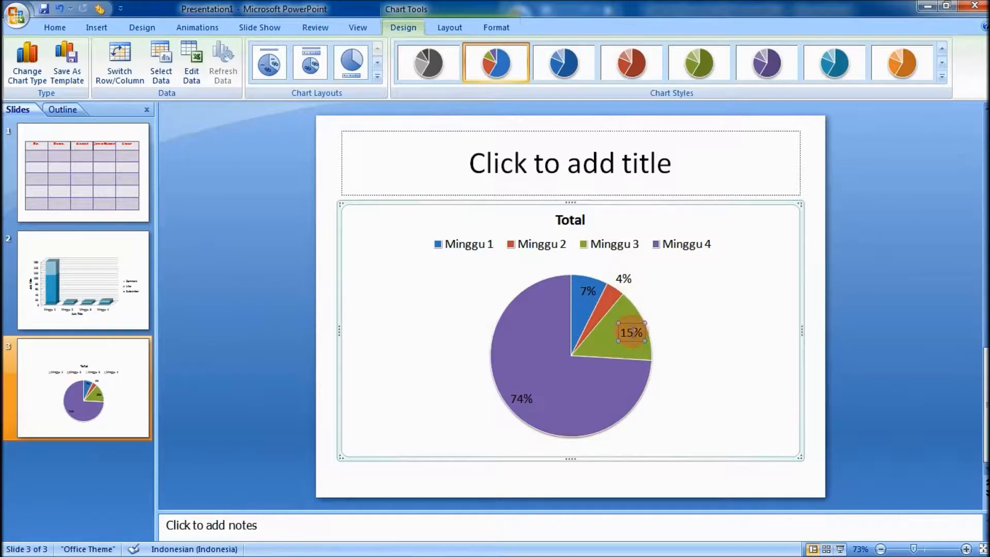
click(624, 333)
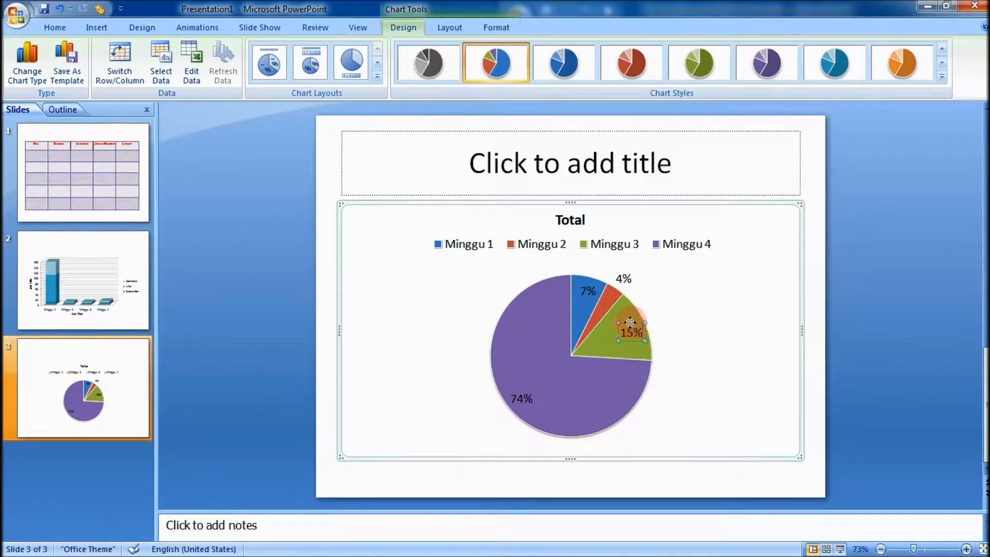
drag(643, 331, 620, 333)
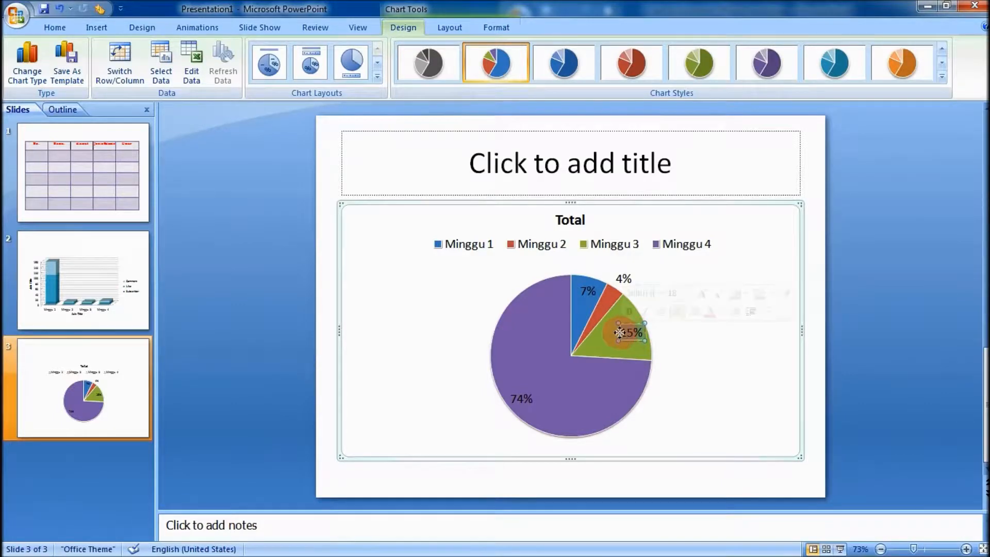
key(Delete)
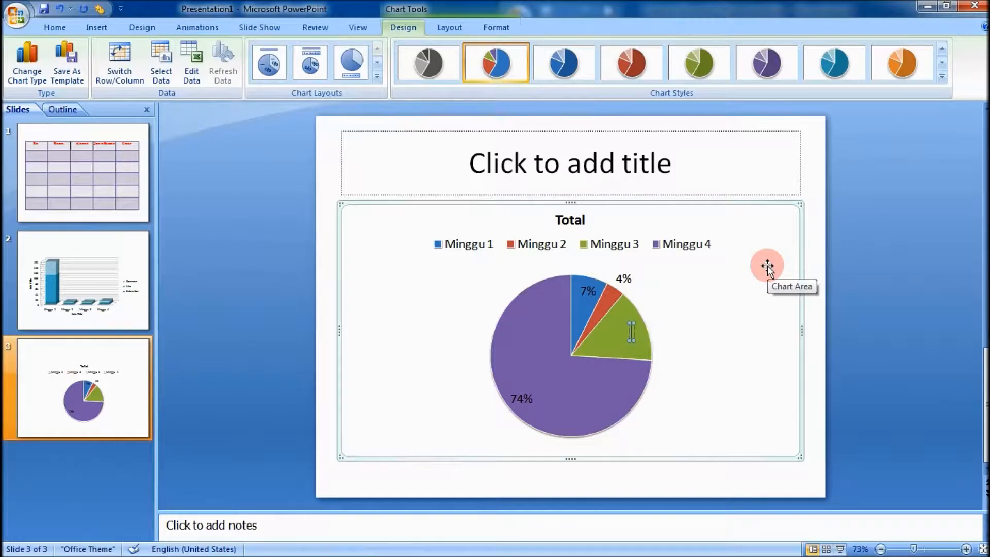
text(8%)
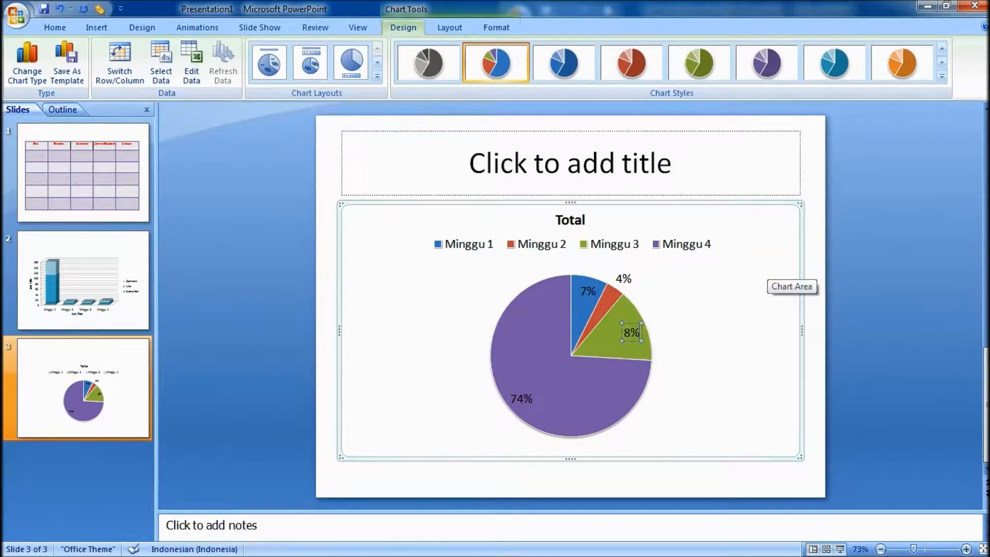
key(Return)
key(BackSpace)
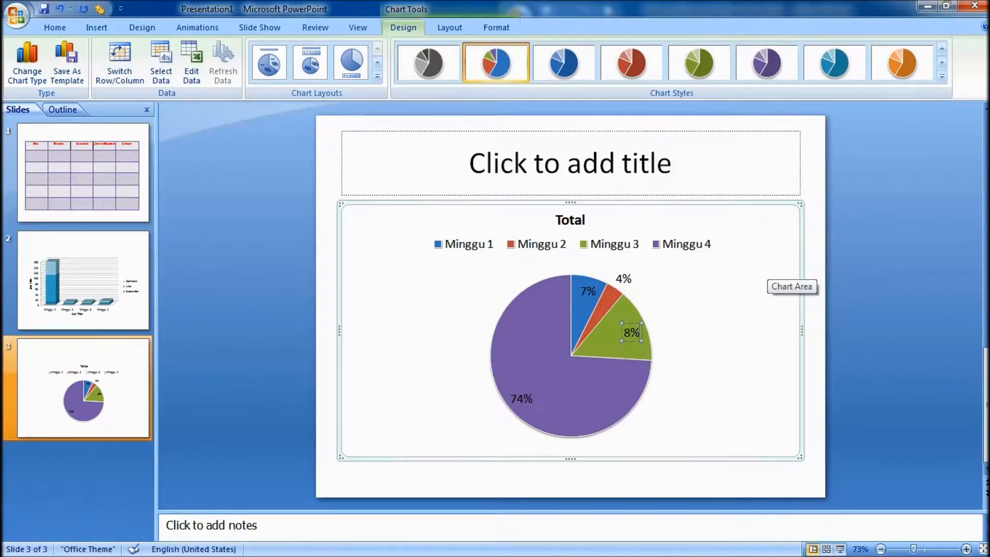
click(701, 297)
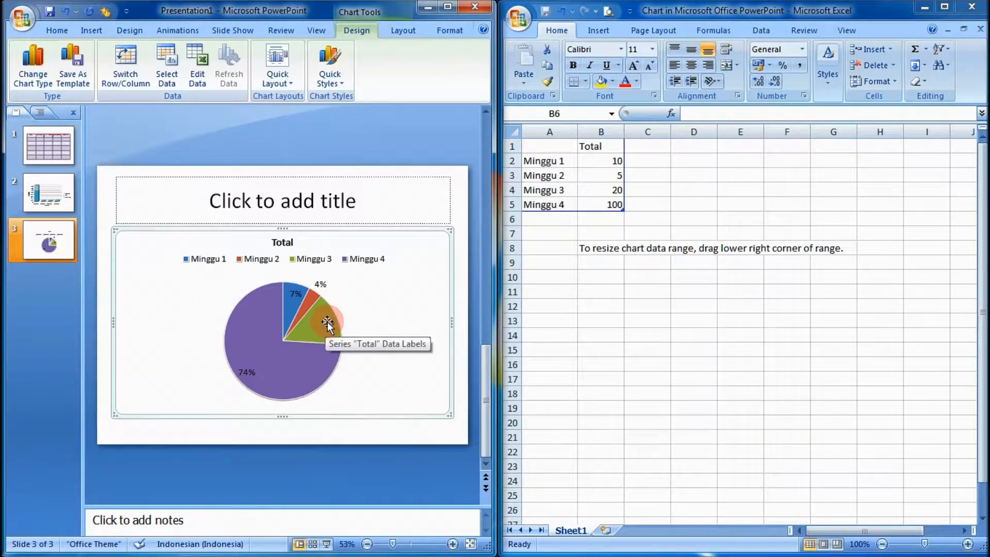
- Maximize the presentation window again and select the third slide in the slide list
click(446, 7)
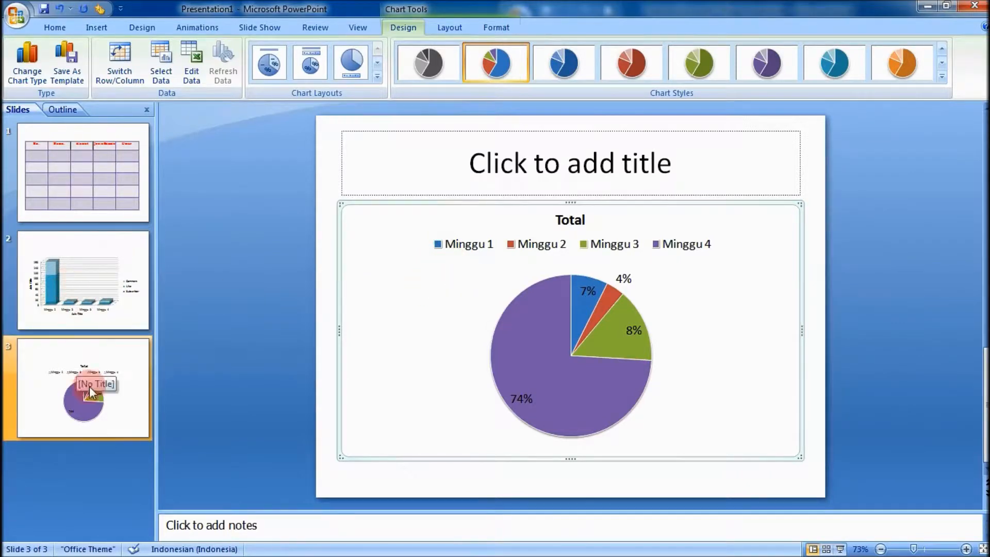
click(97, 407)
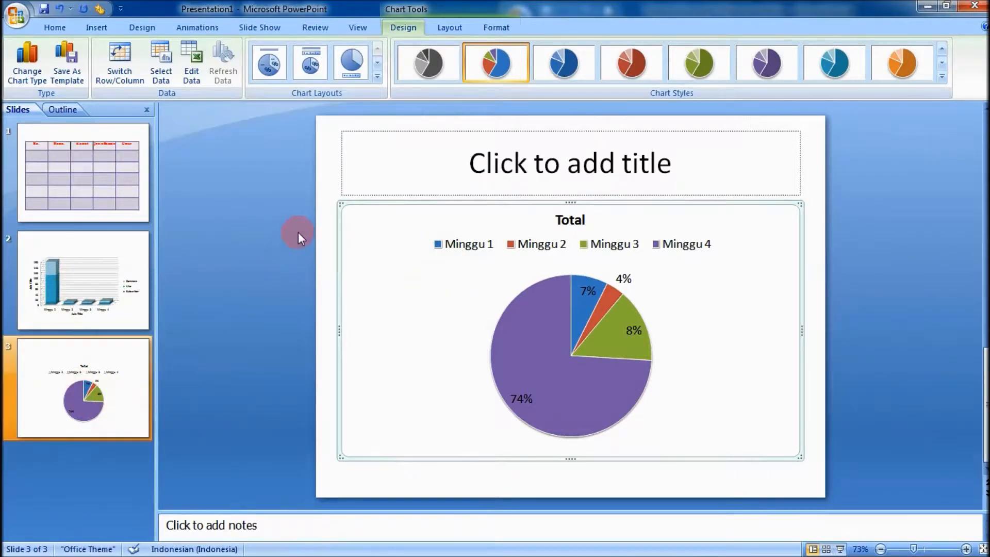